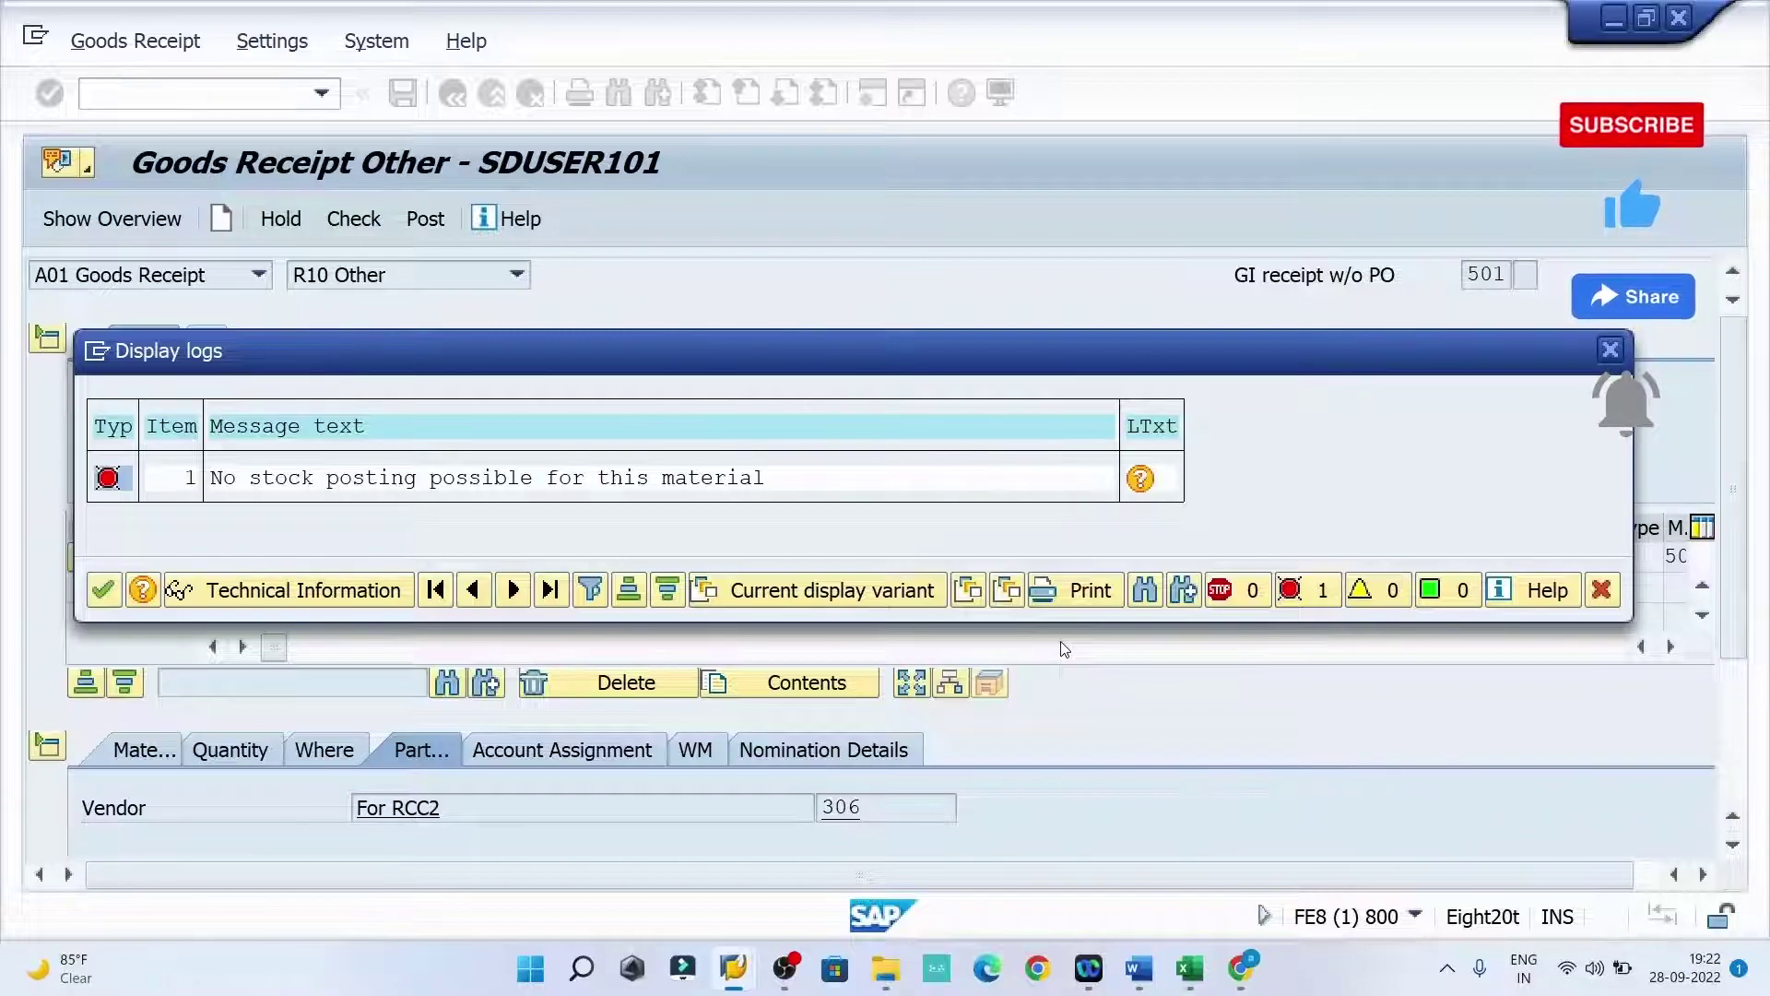
click(1143, 486)
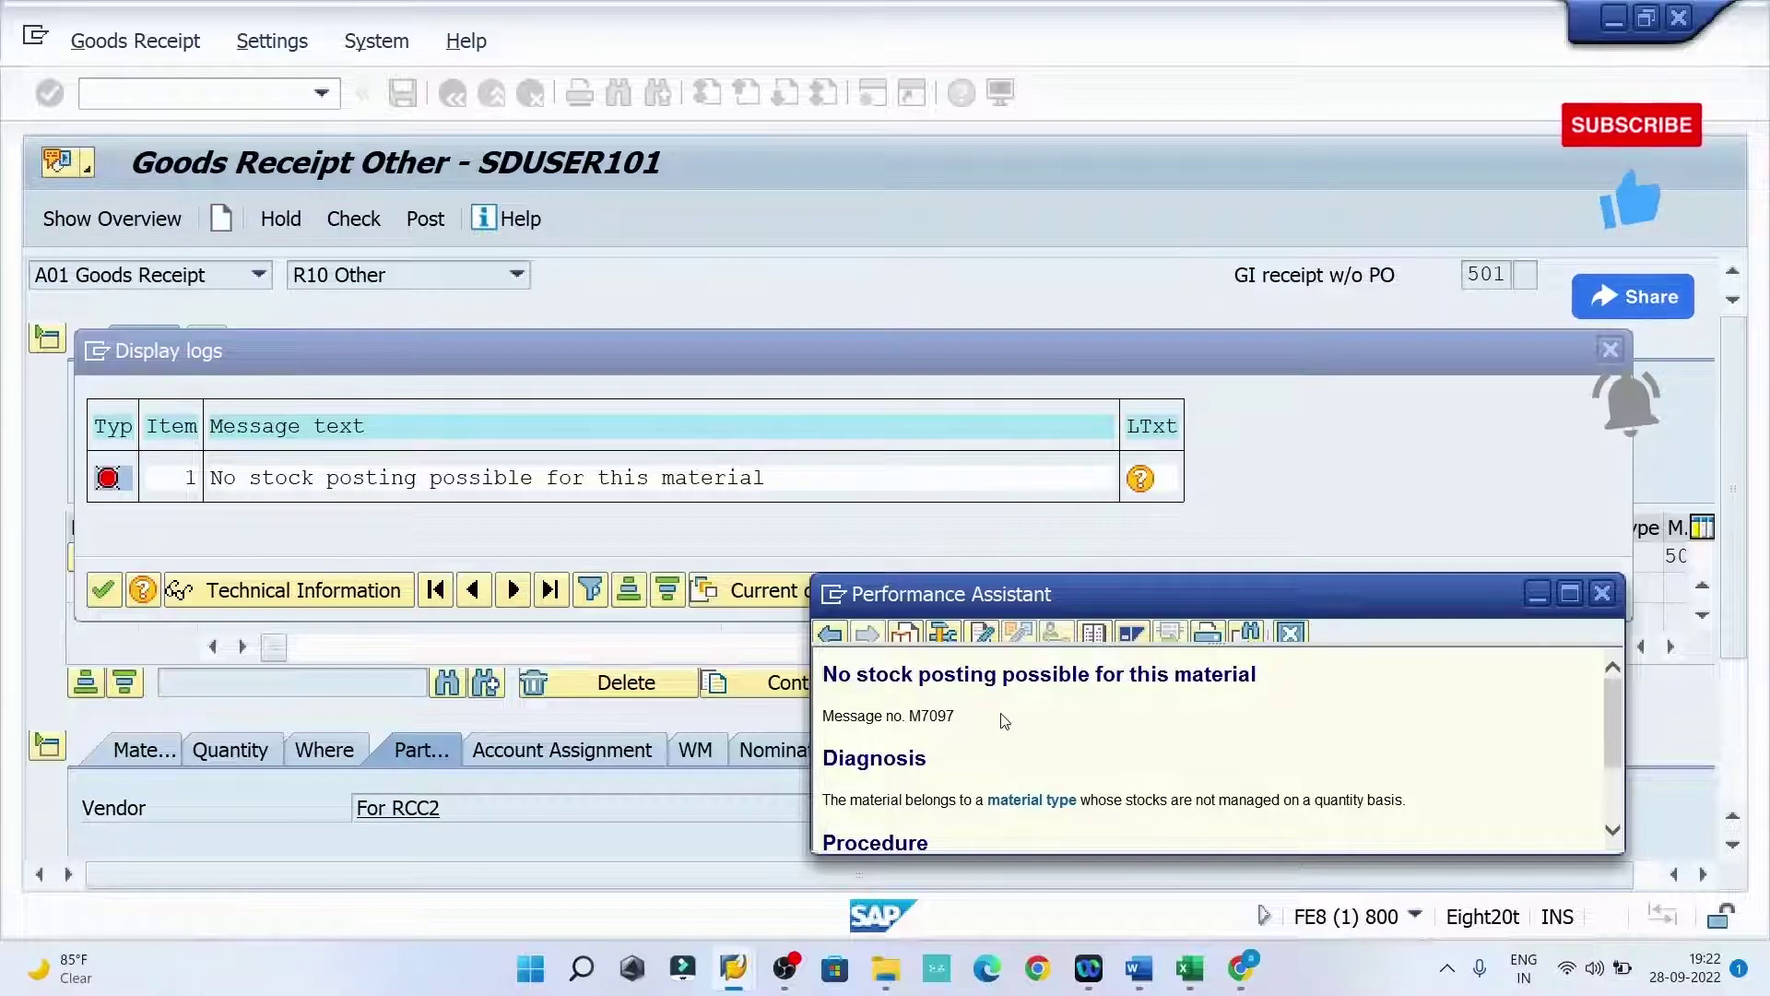
double_click(913, 717)
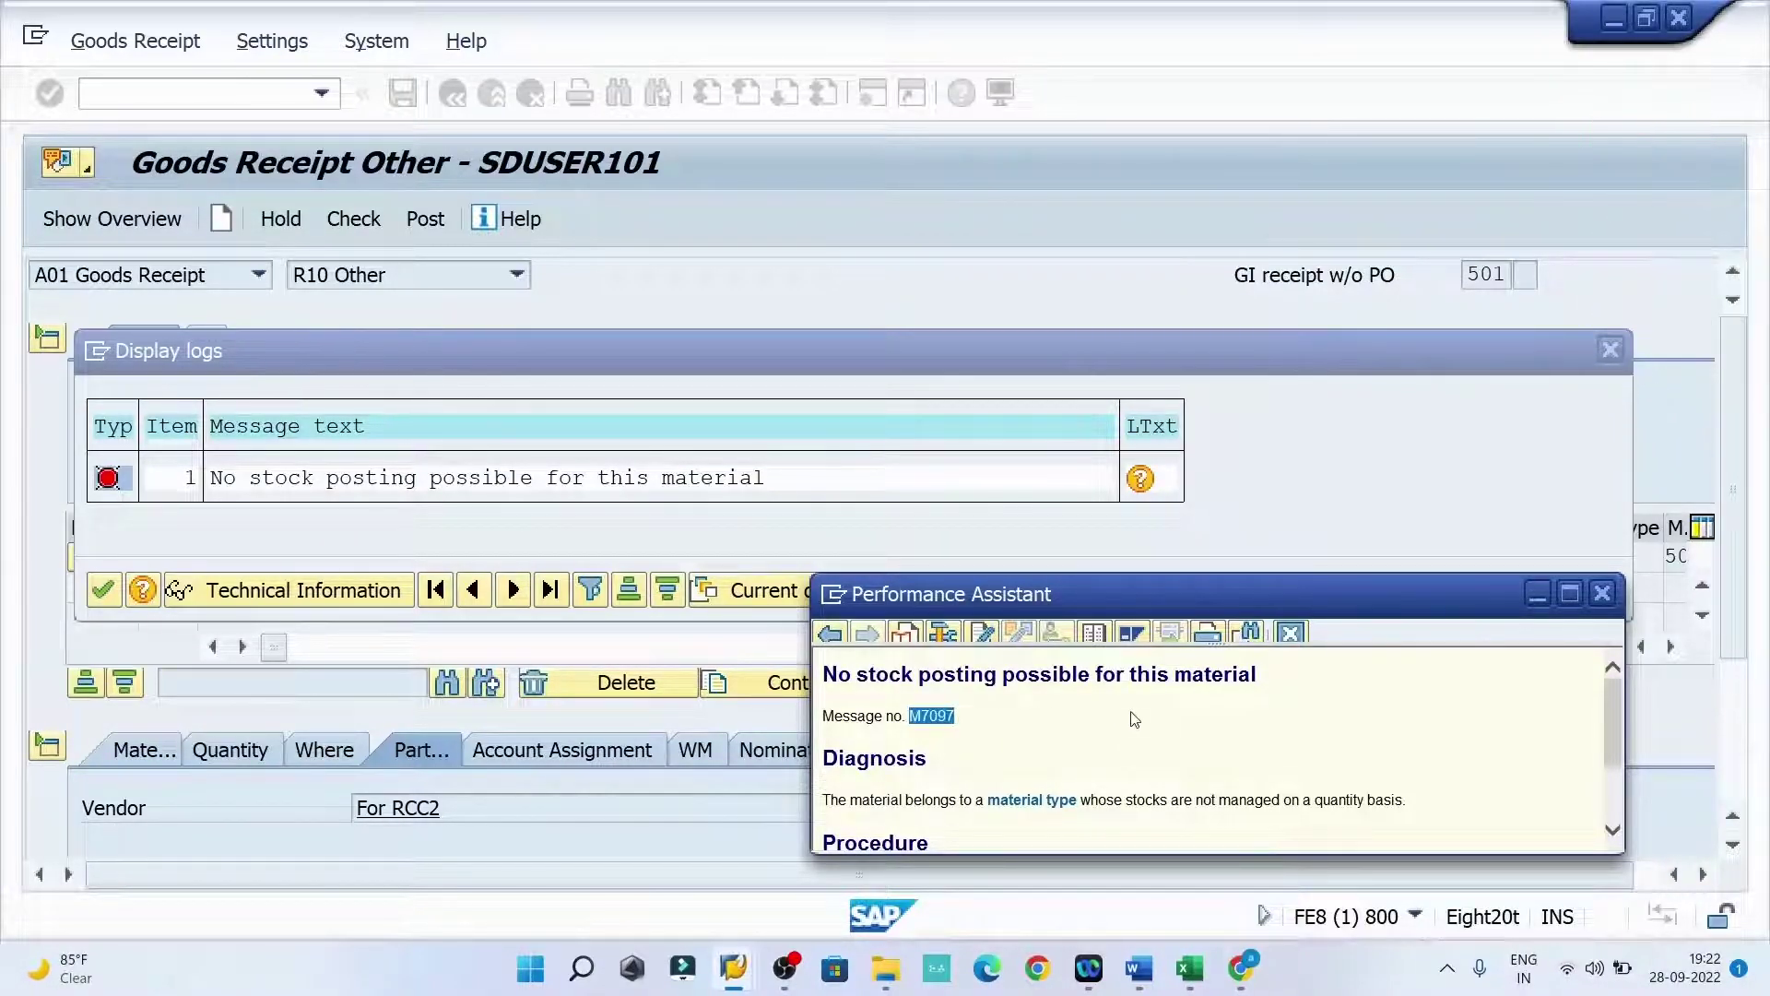
scroll(1130, 715, down, 1)
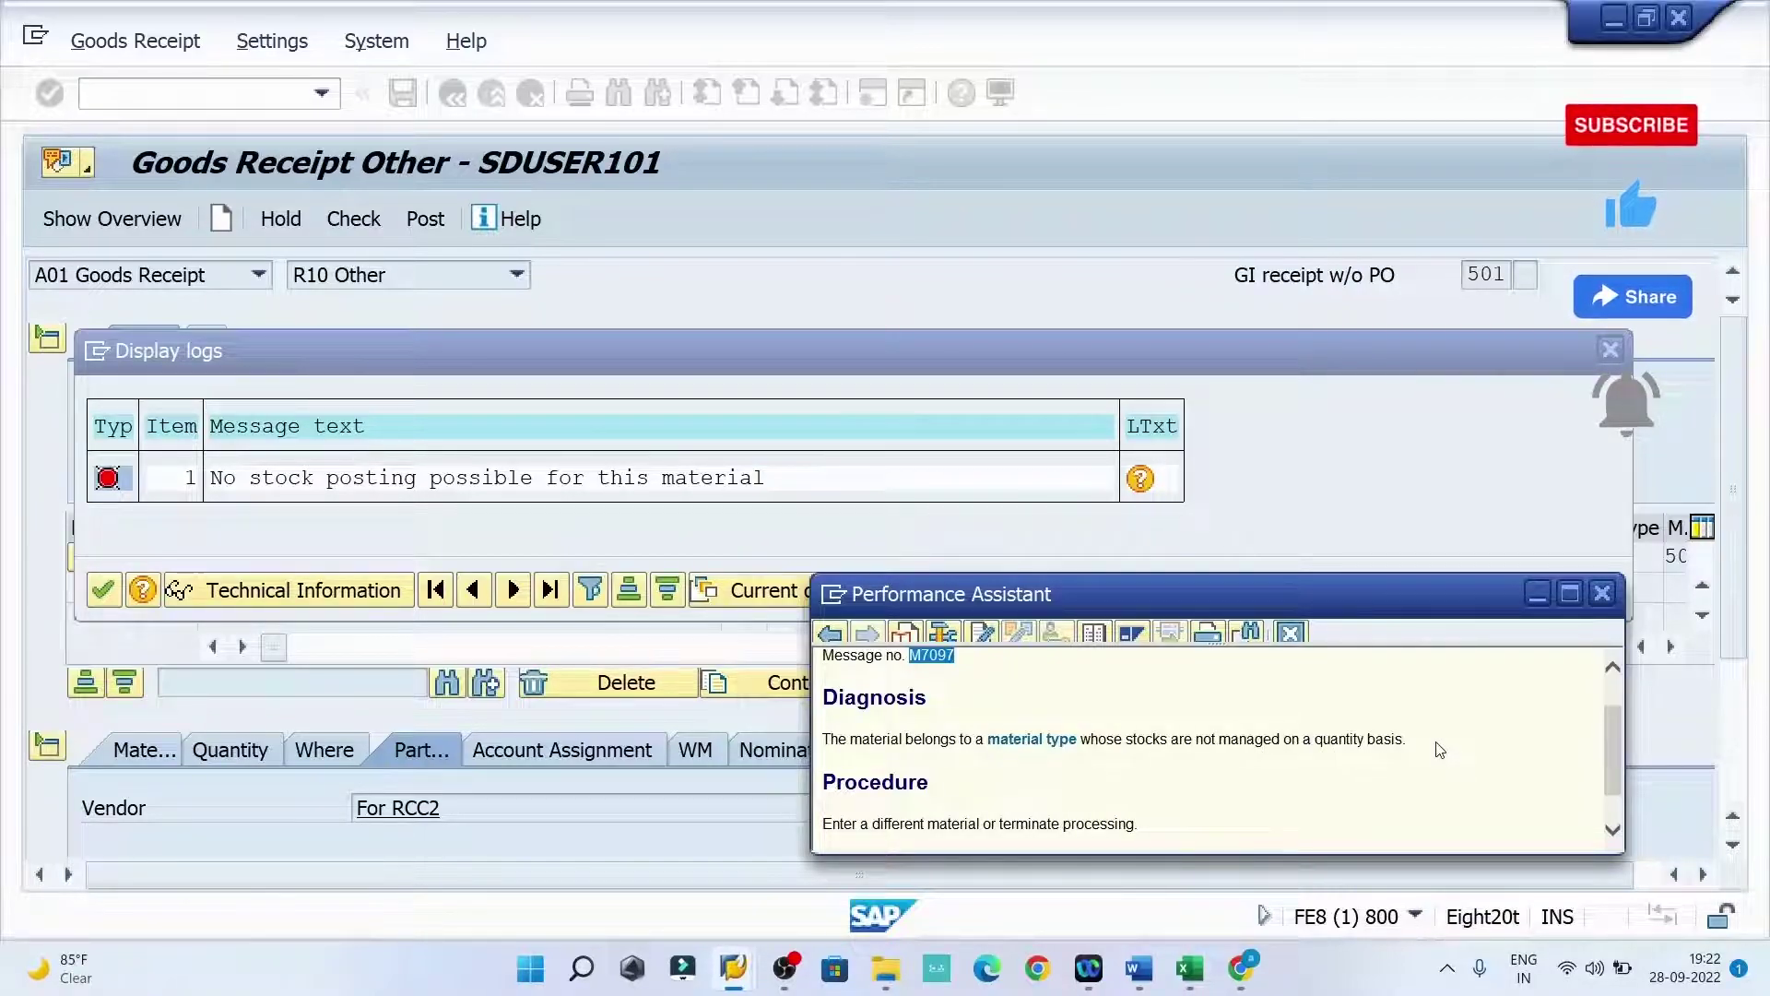
drag(1408, 745, 1322, 758)
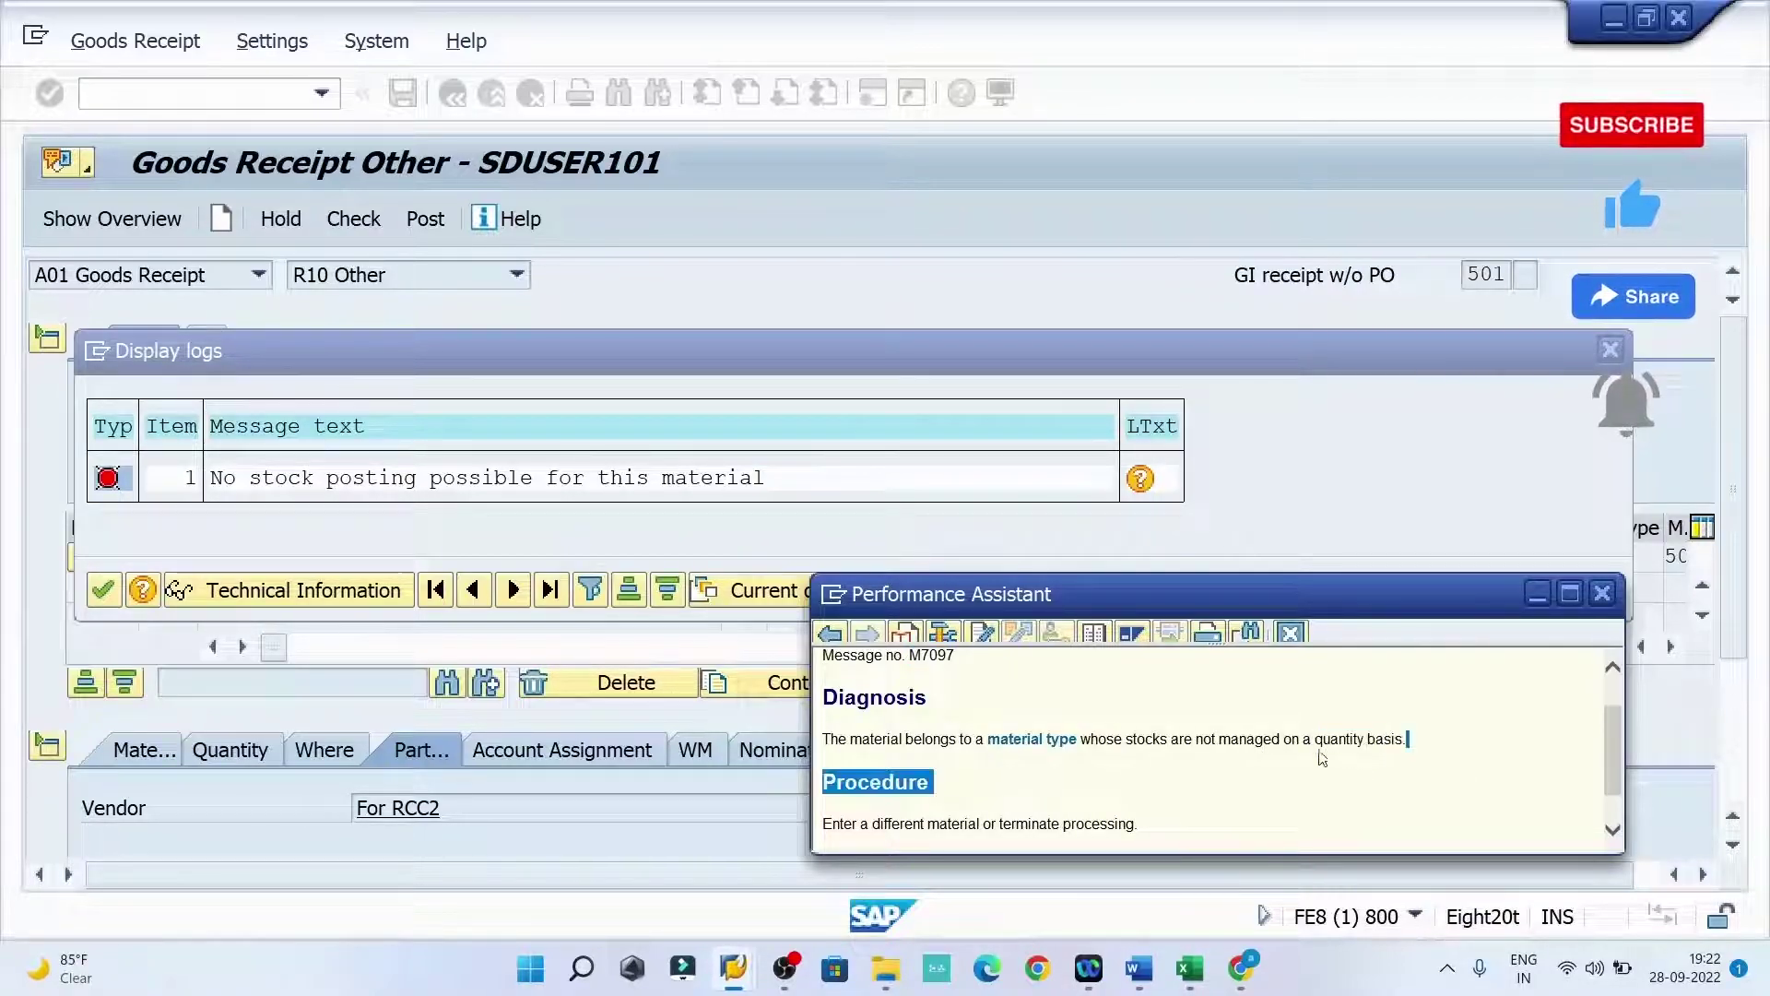
shift+click(834, 742)
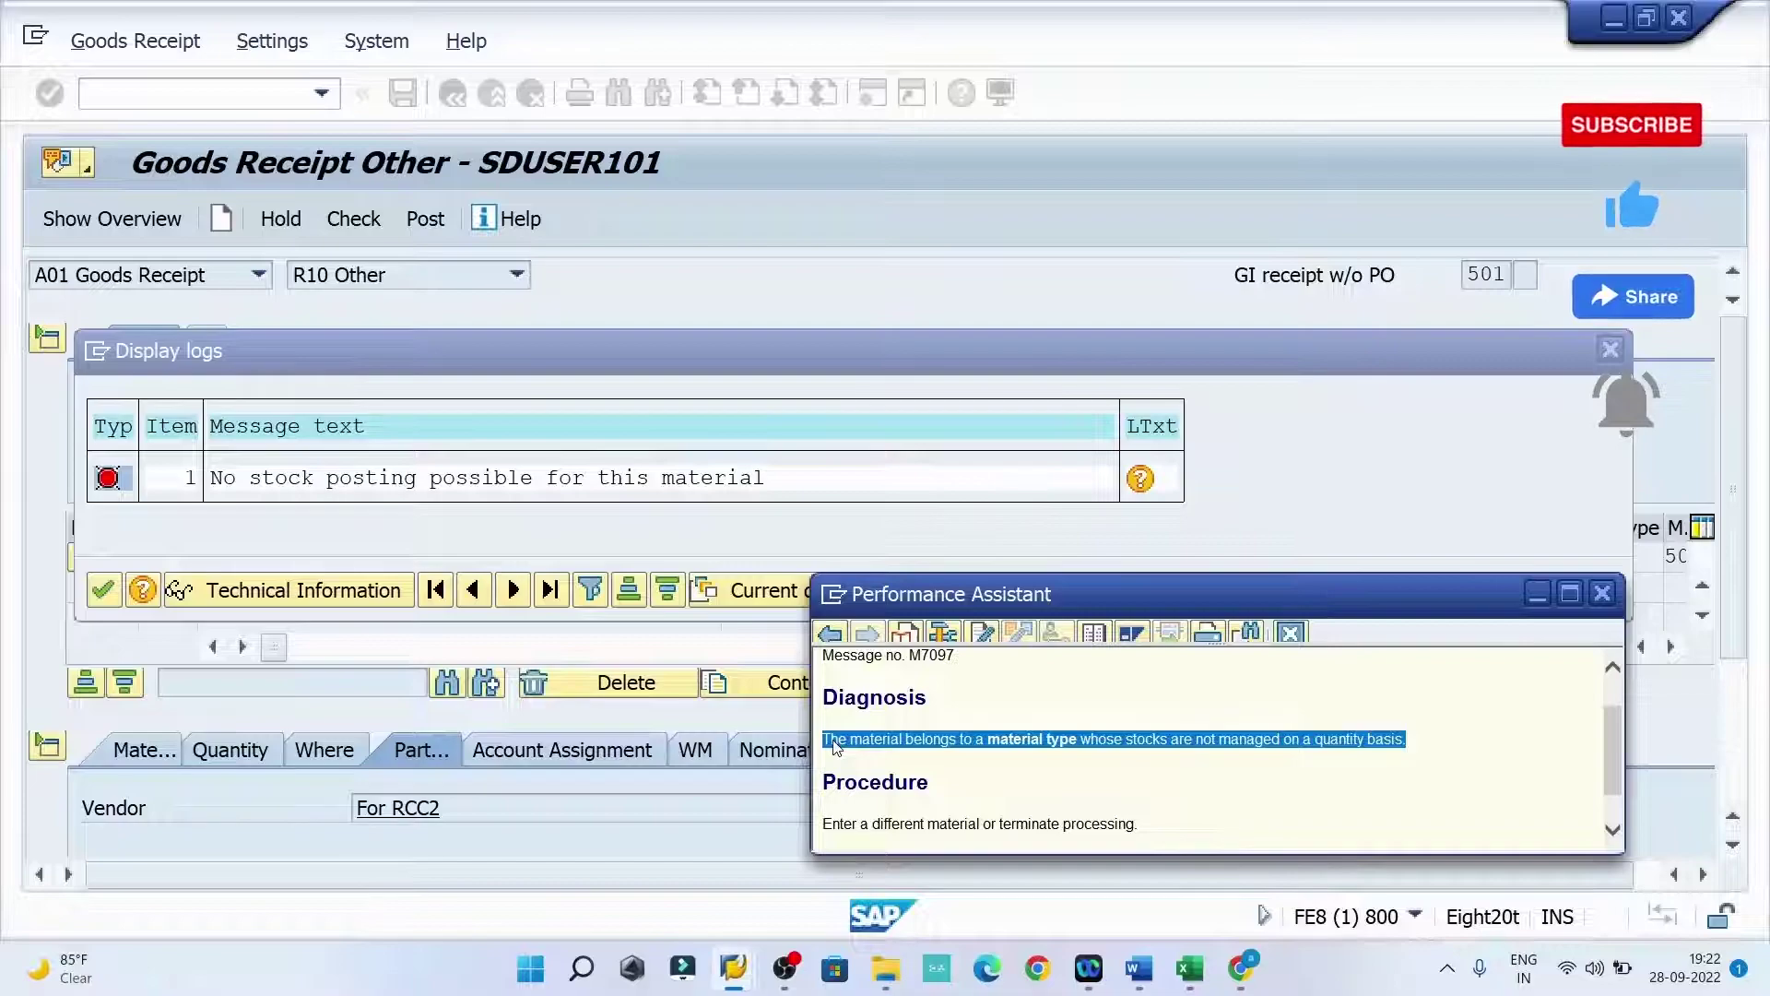
mouse_move(732, 968)
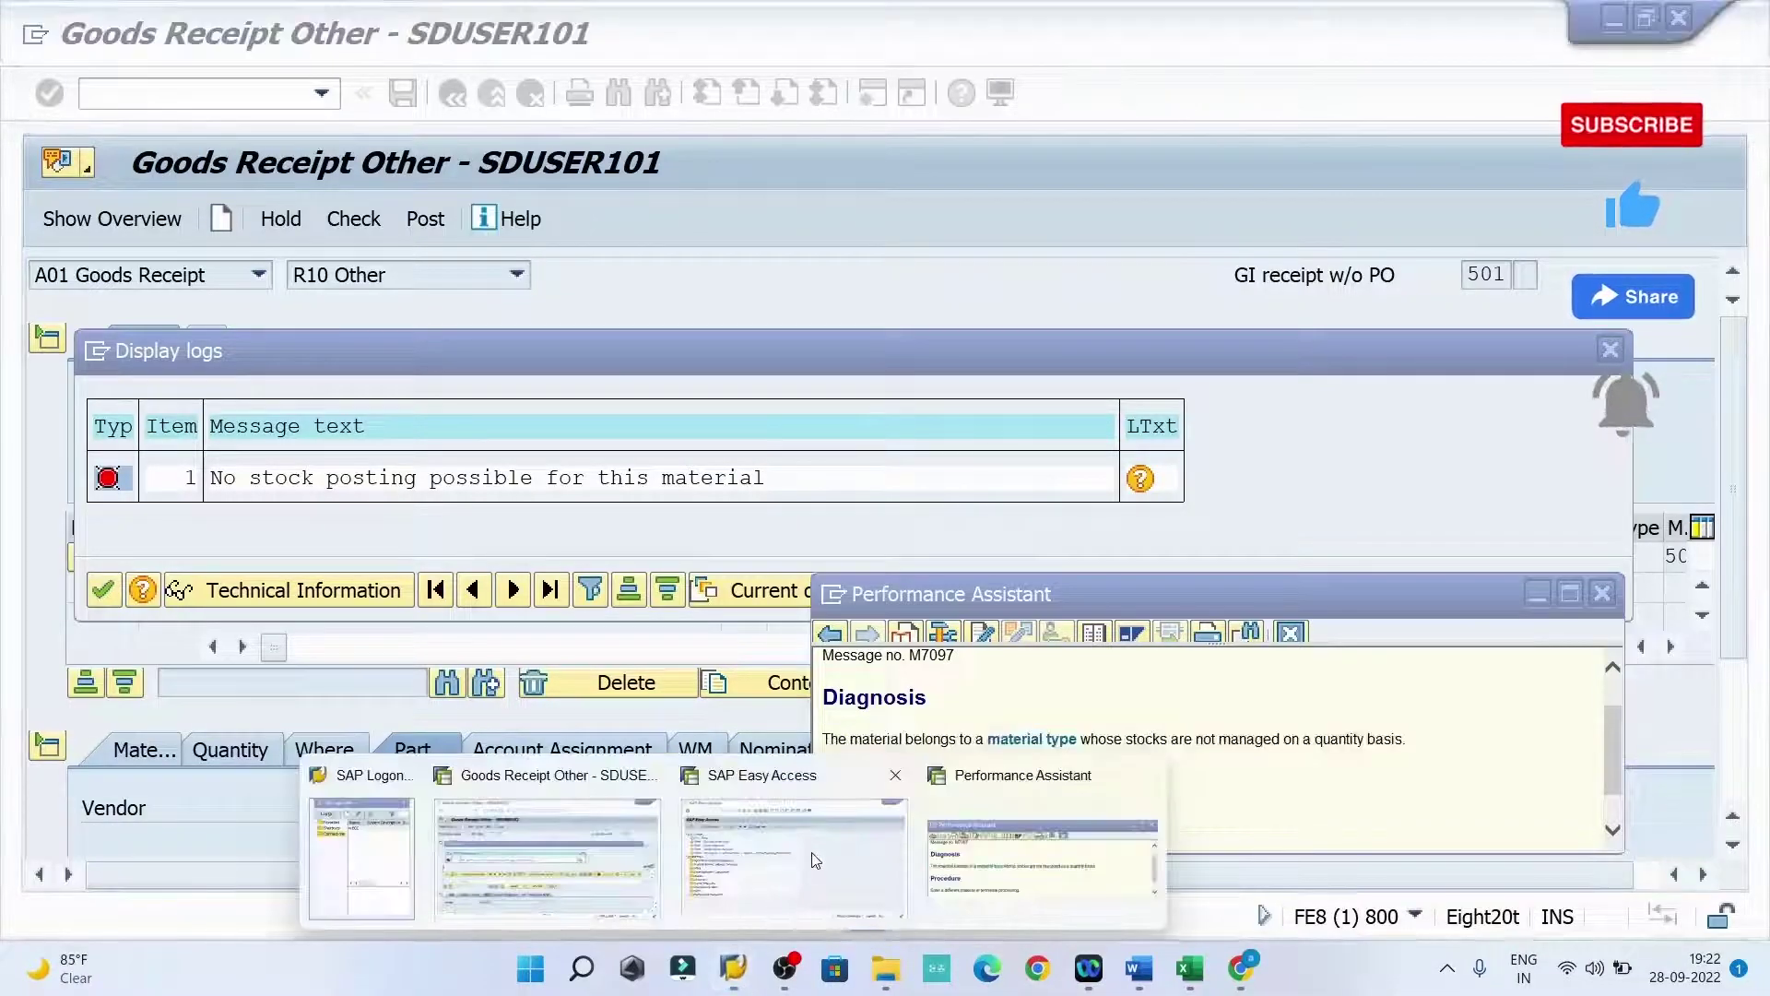
- From SAP Easy Access, start the customizing transaction and open the SAP Reference IMG
click(815, 859)
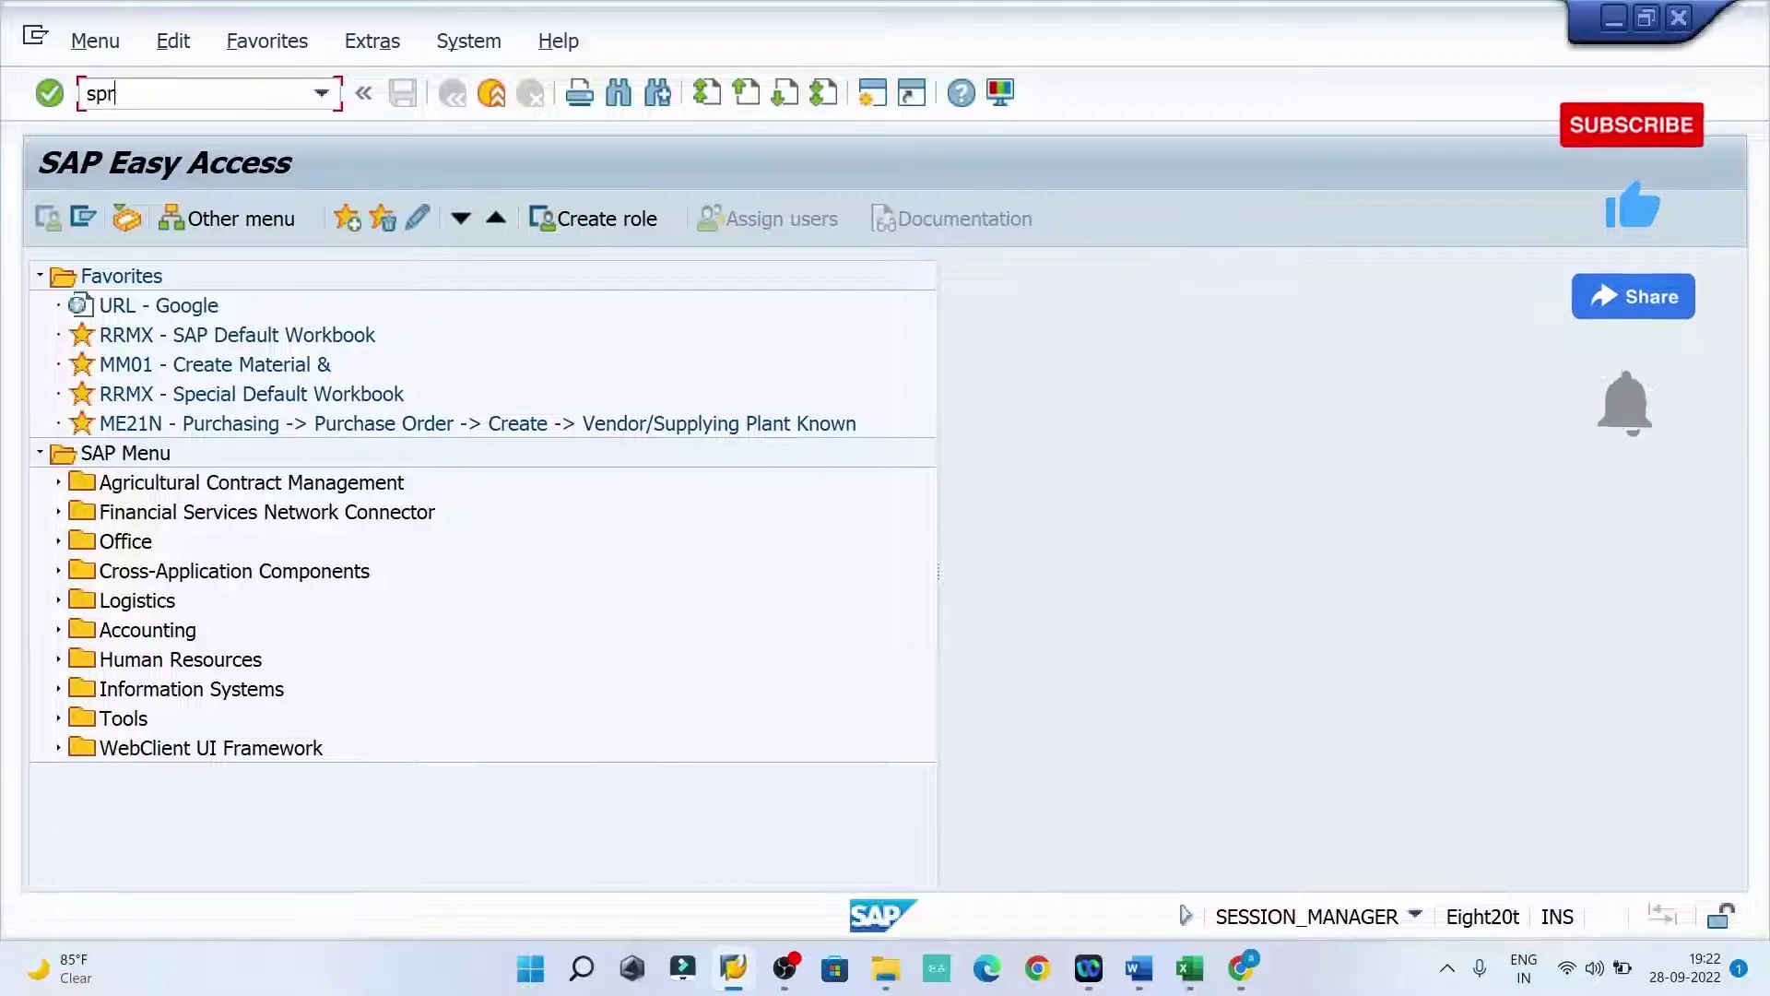
text(o)
key(Return)
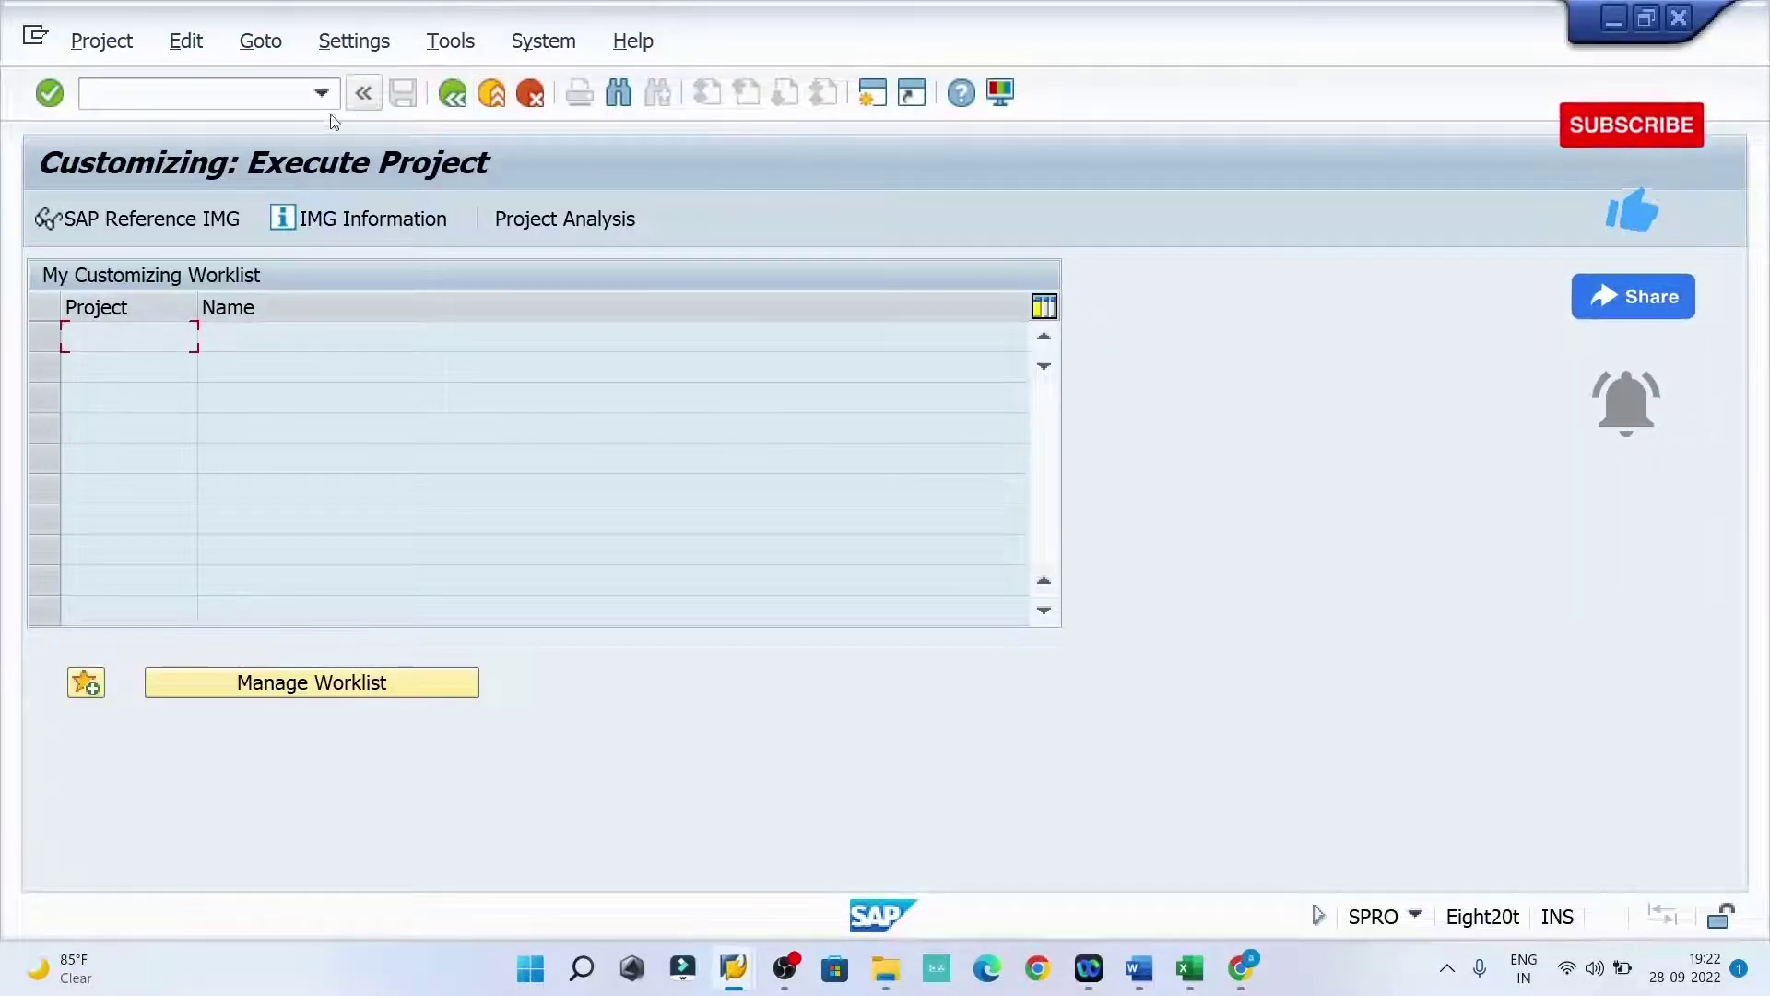
click(86, 218)
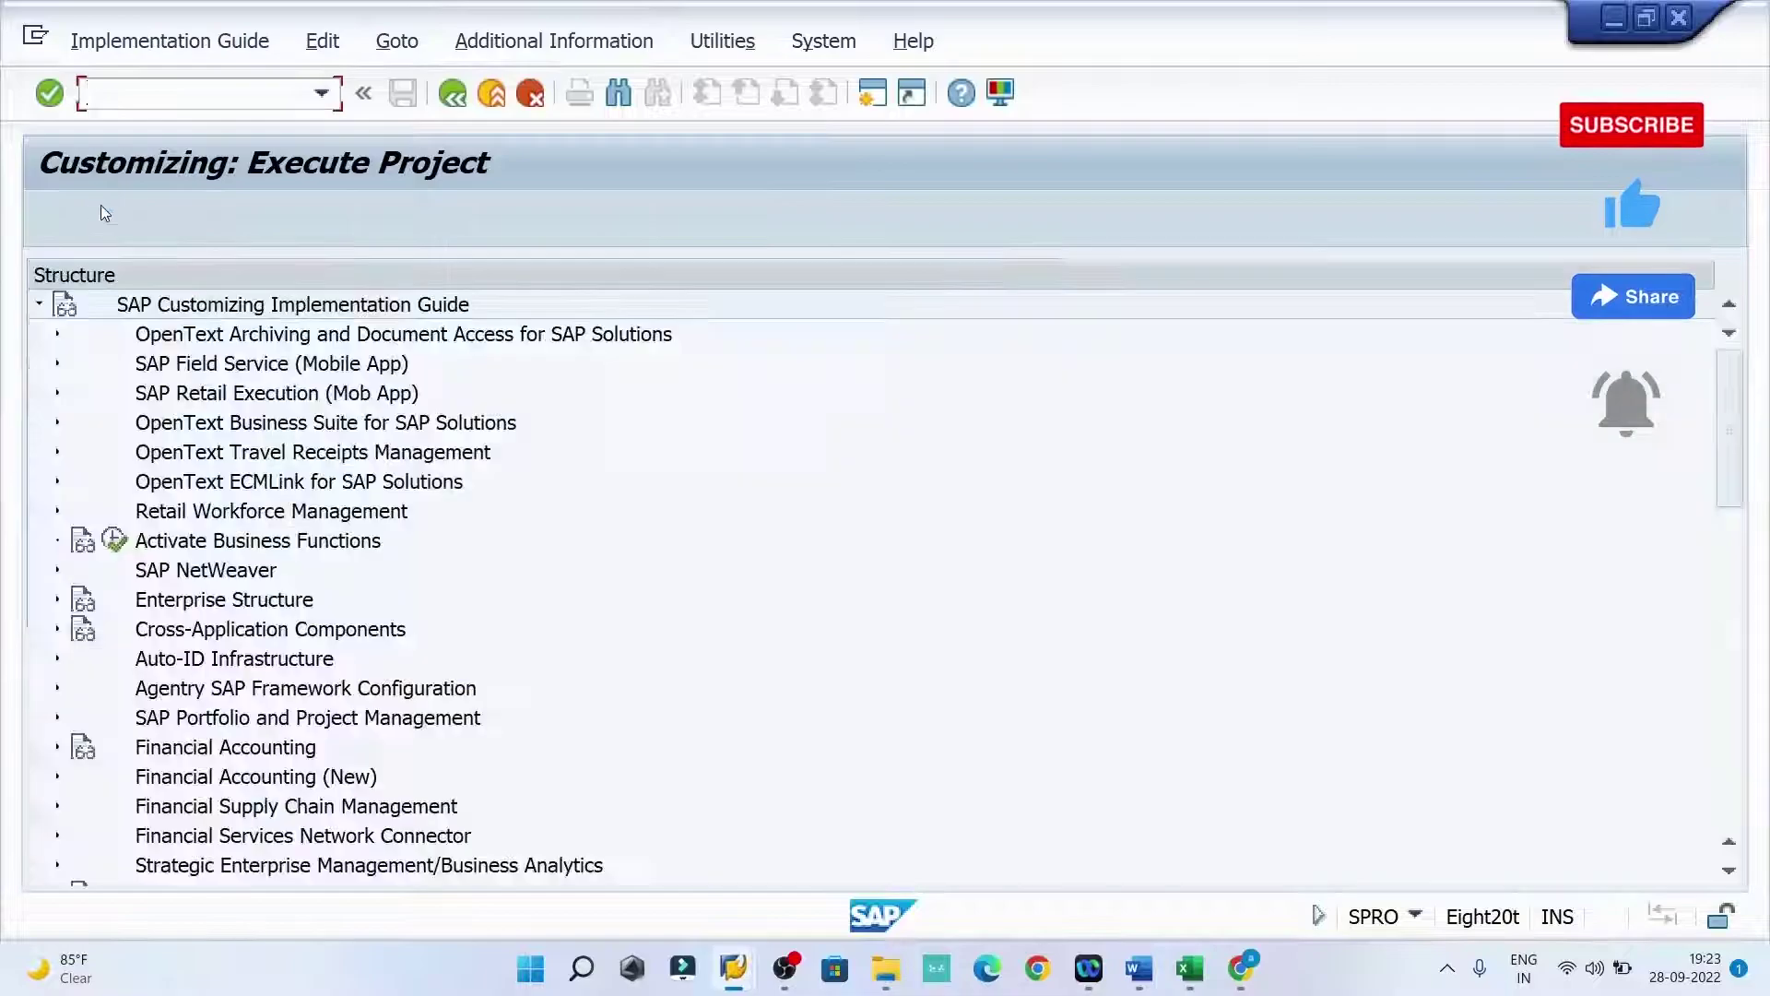
- Expand Logistics - General > Material Master > Basic Settings > Material Types in the IMG tree
scroll(262, 618, down, 2)
scroll(263, 619, down, 2)
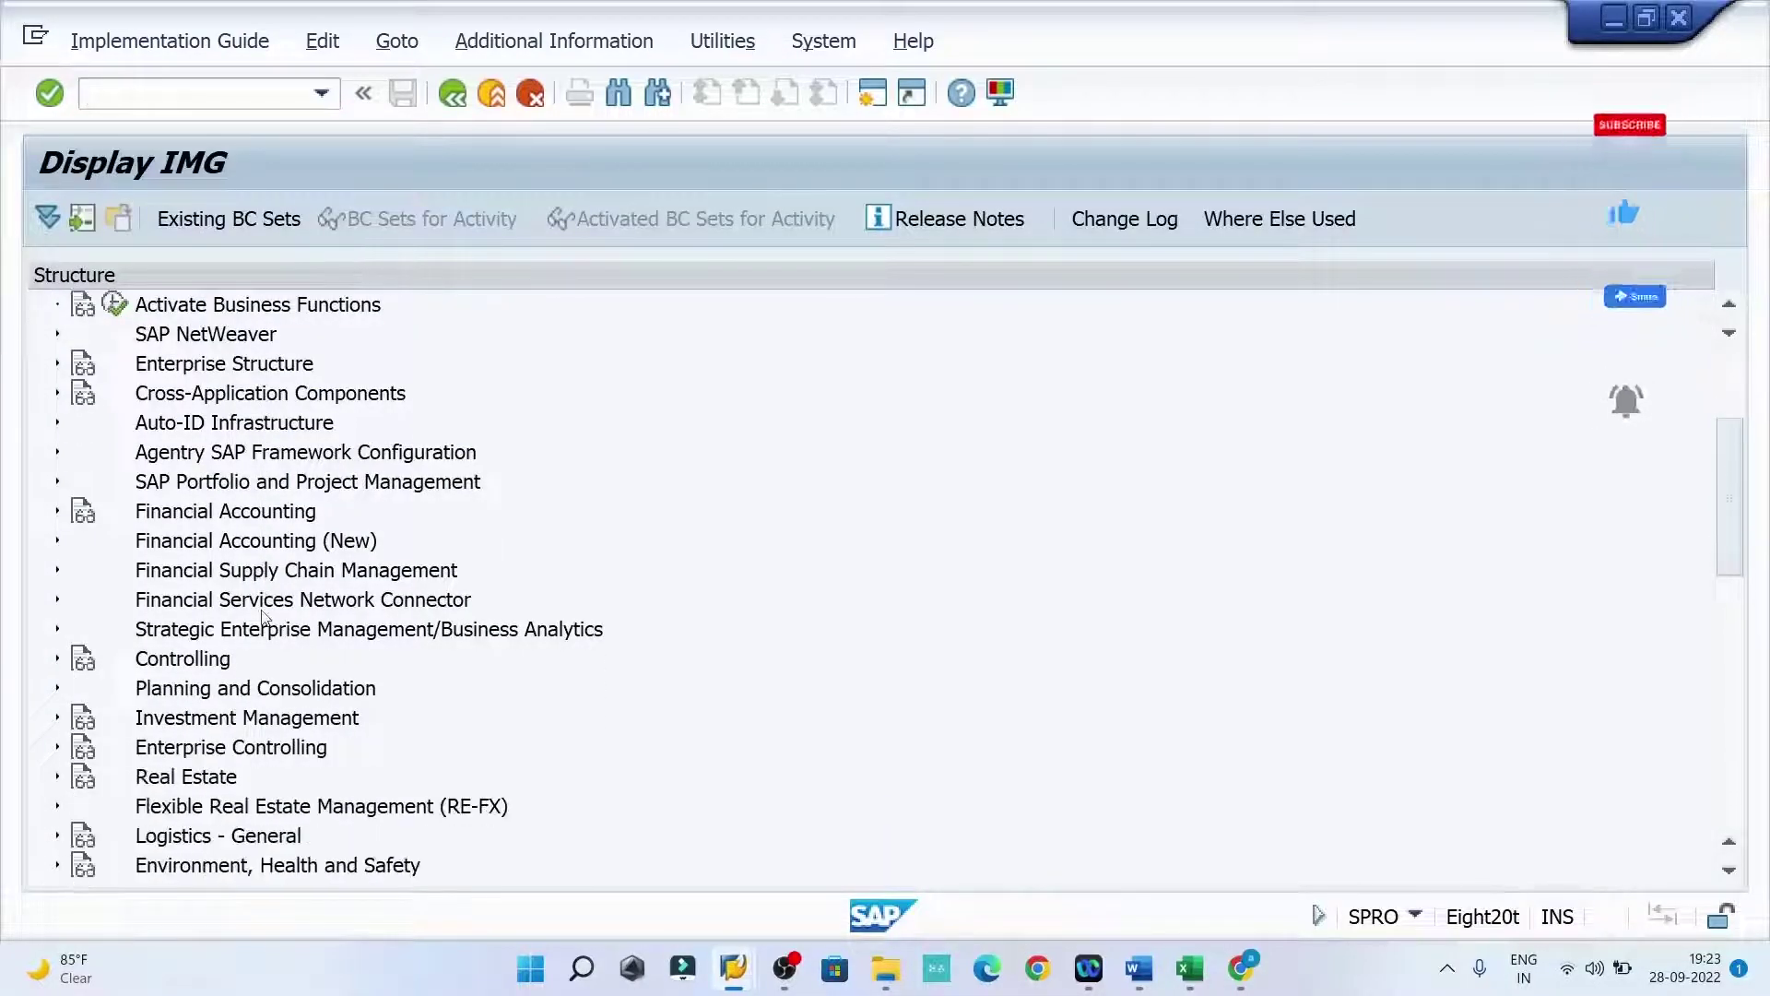
scroll(263, 618, down, 2)
scroll(262, 619, down, 1)
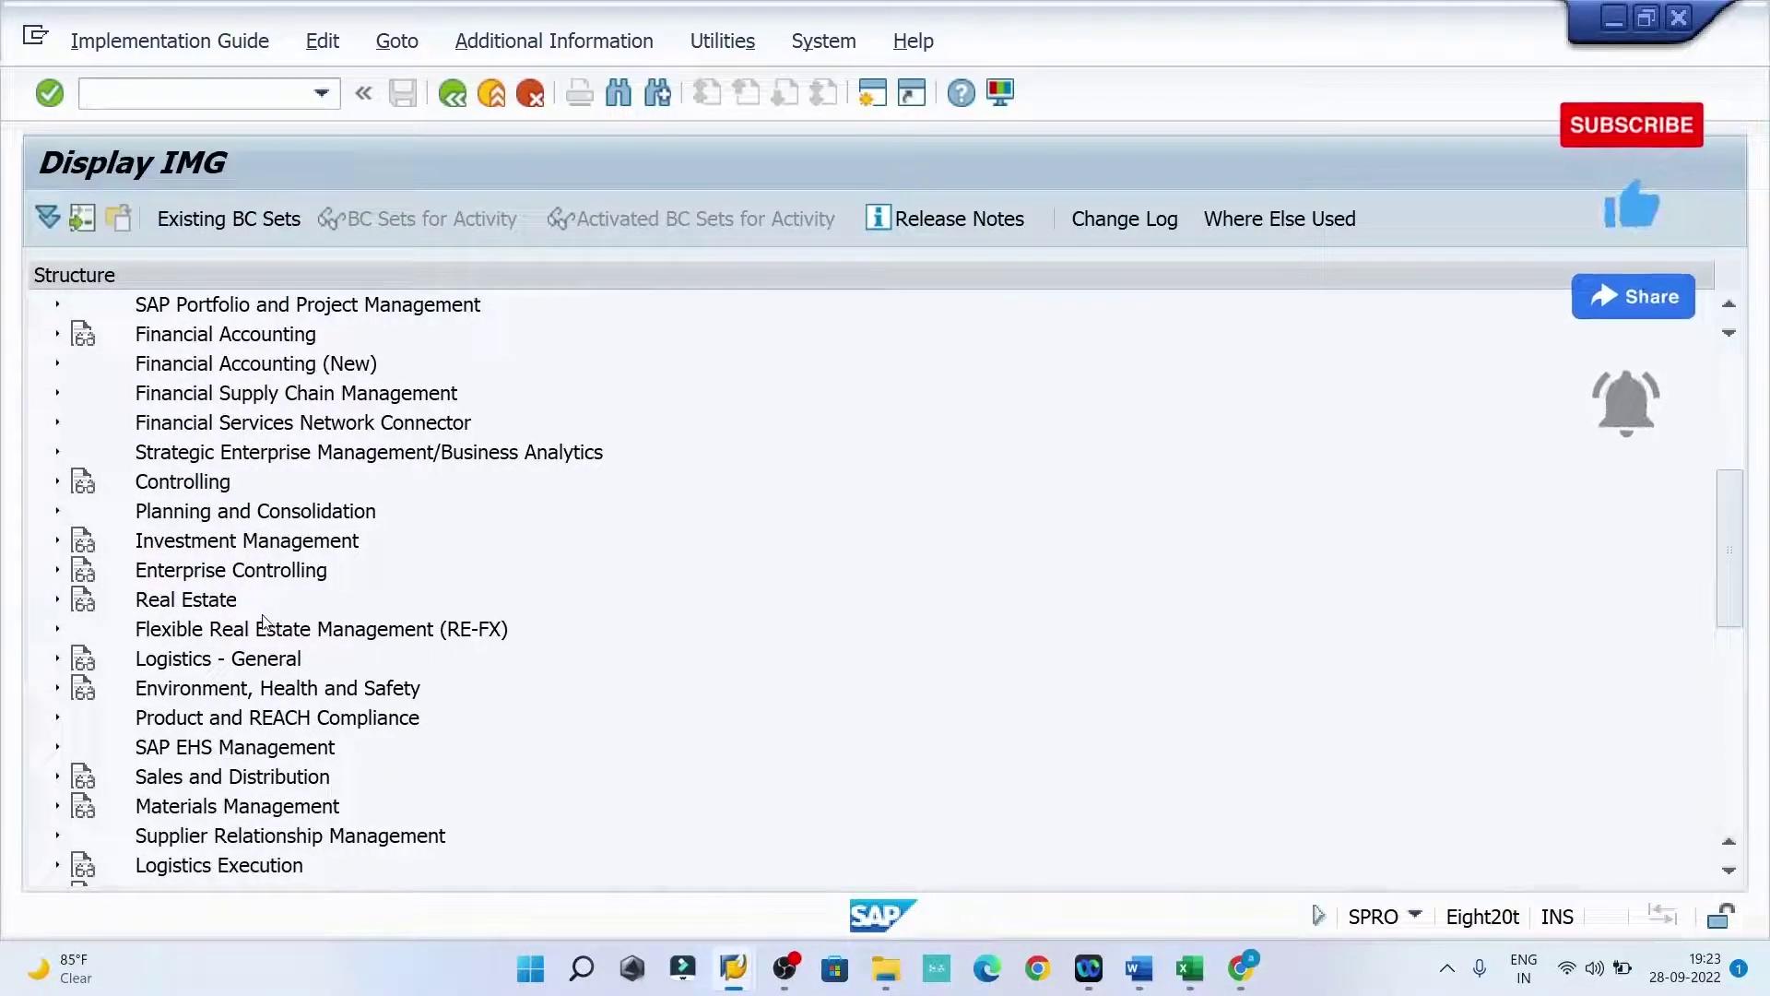
click(57, 660)
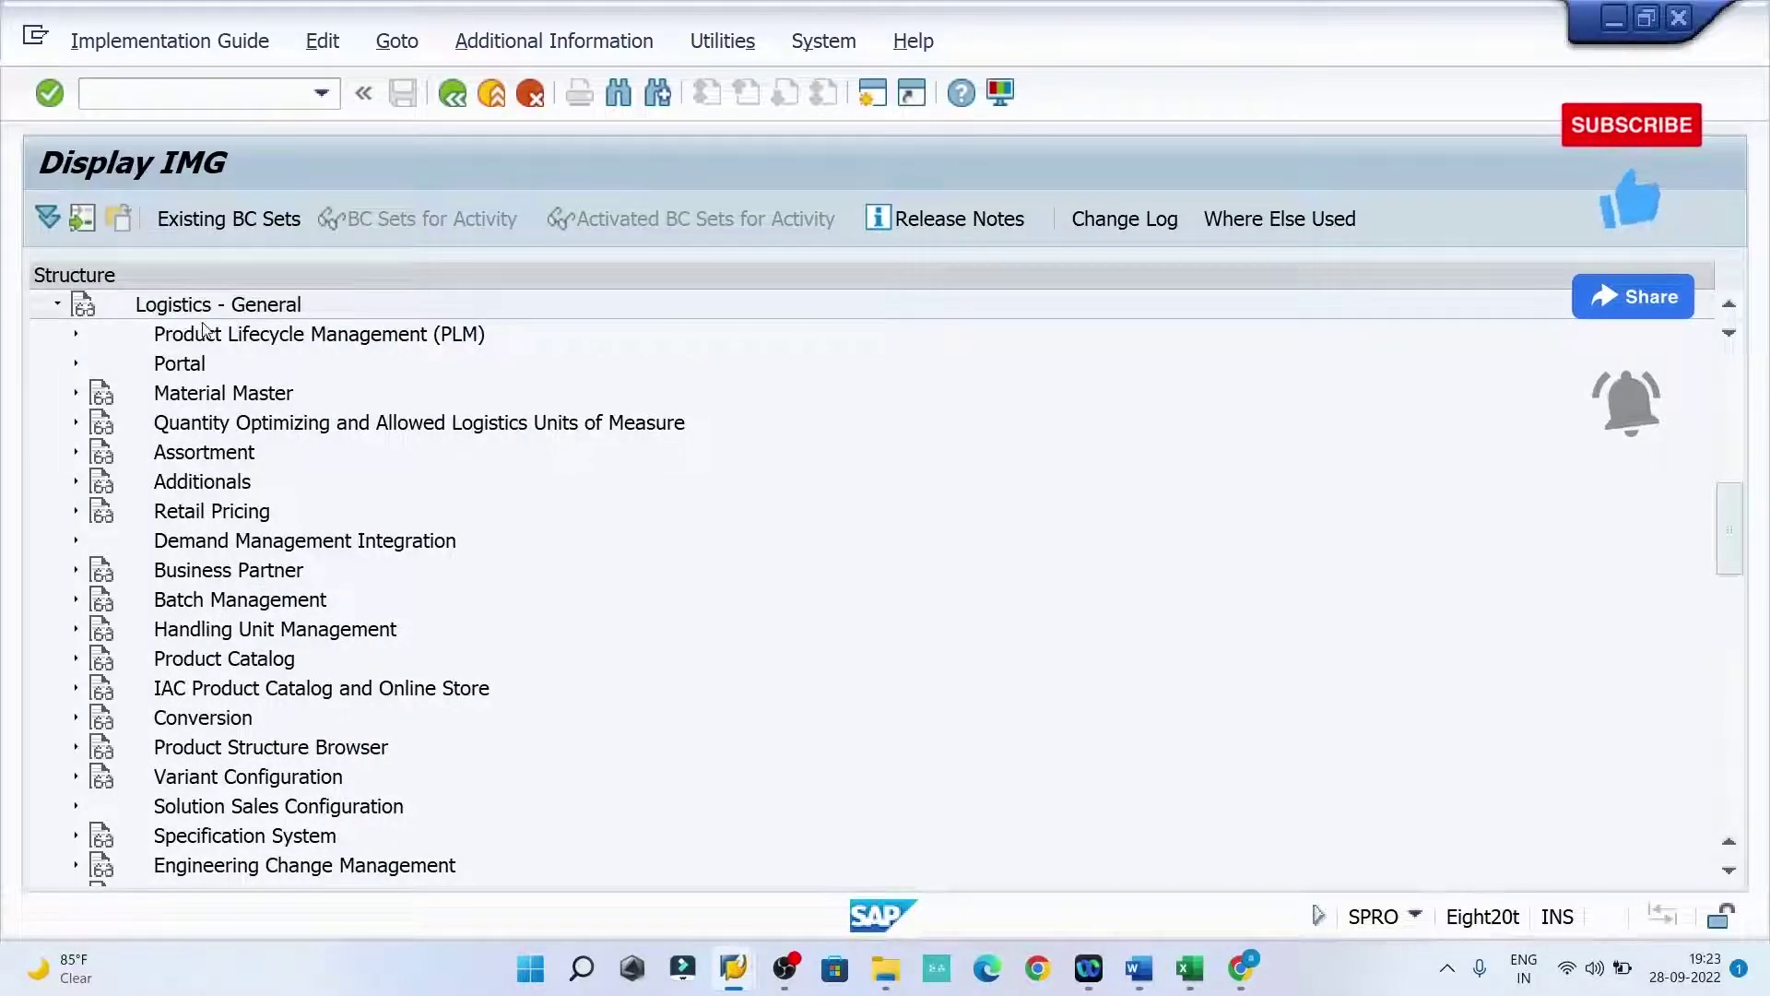
click(76, 394)
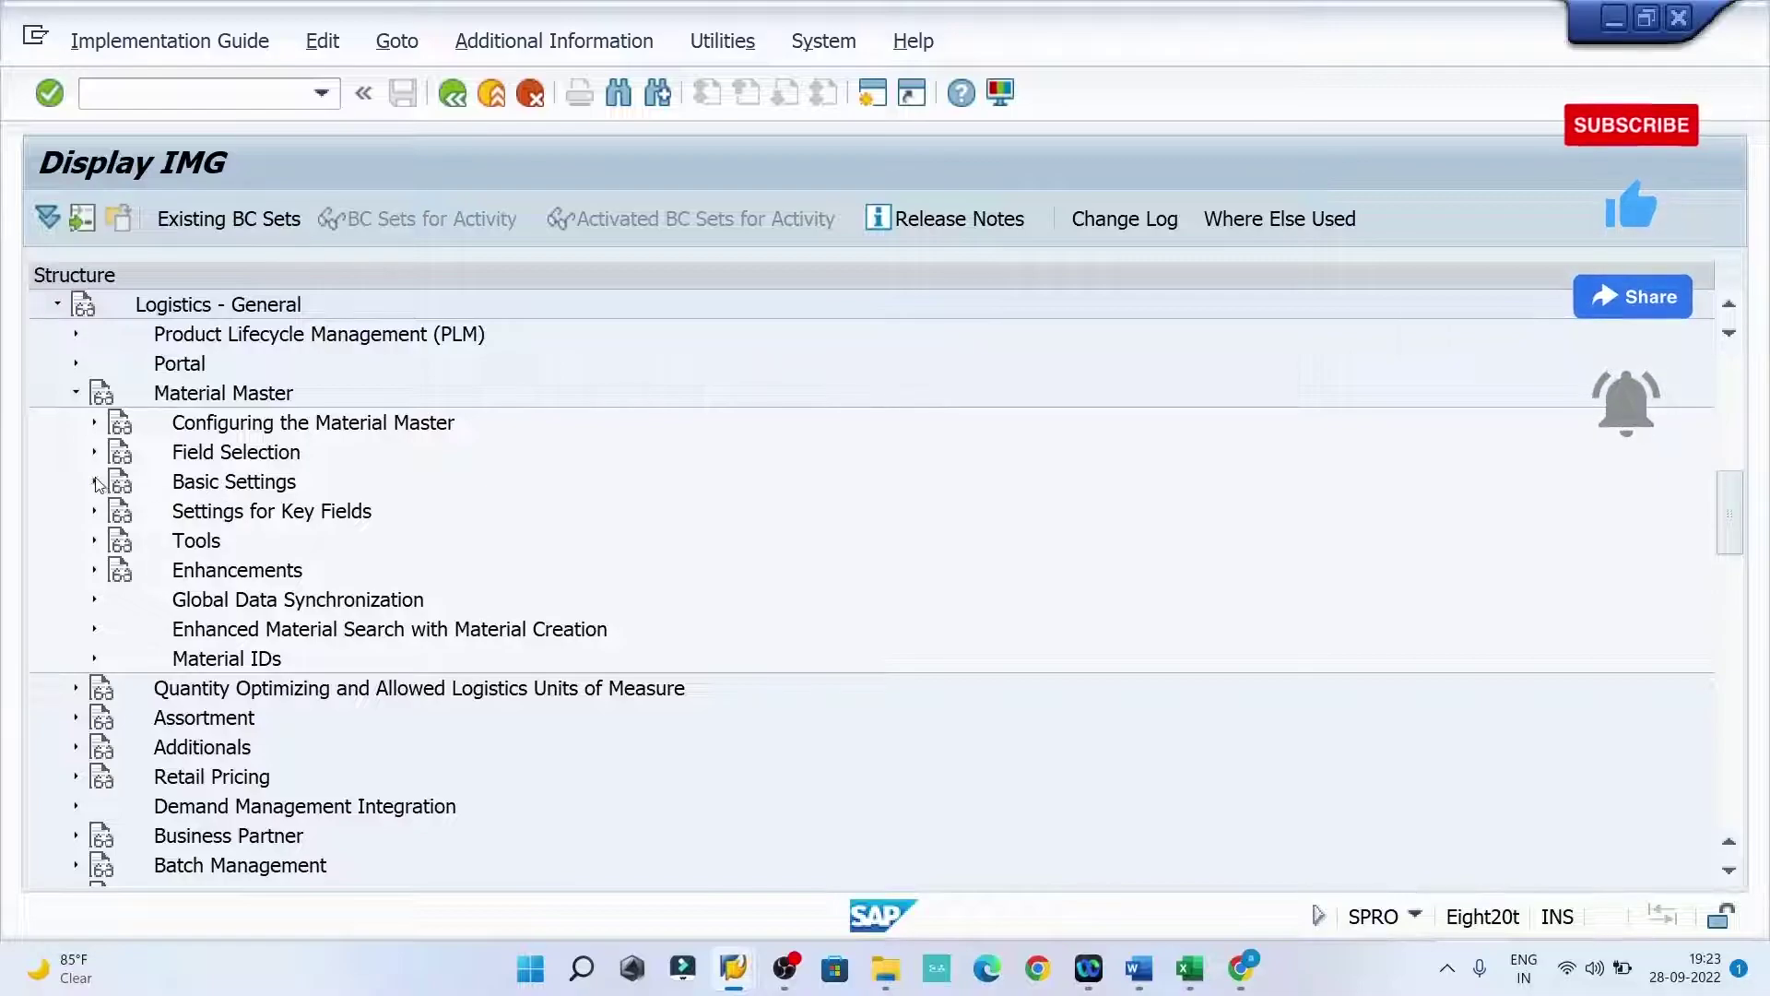
click(94, 481)
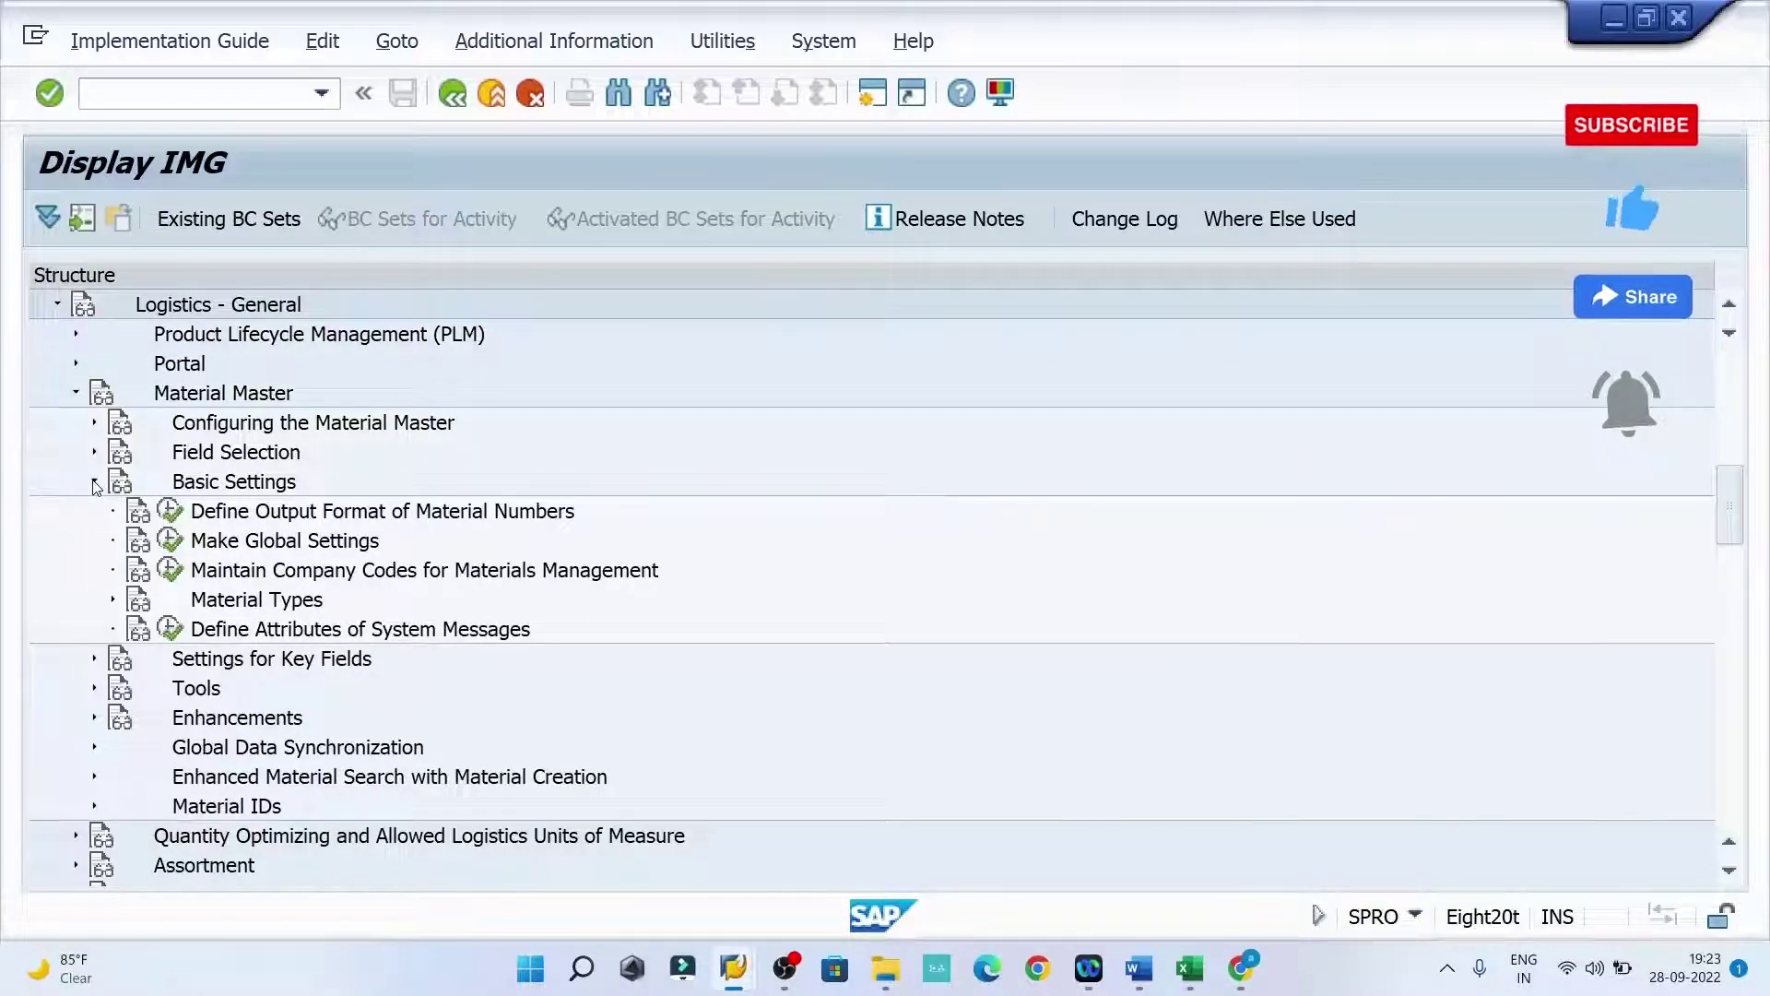
scroll(249, 493, down, 2)
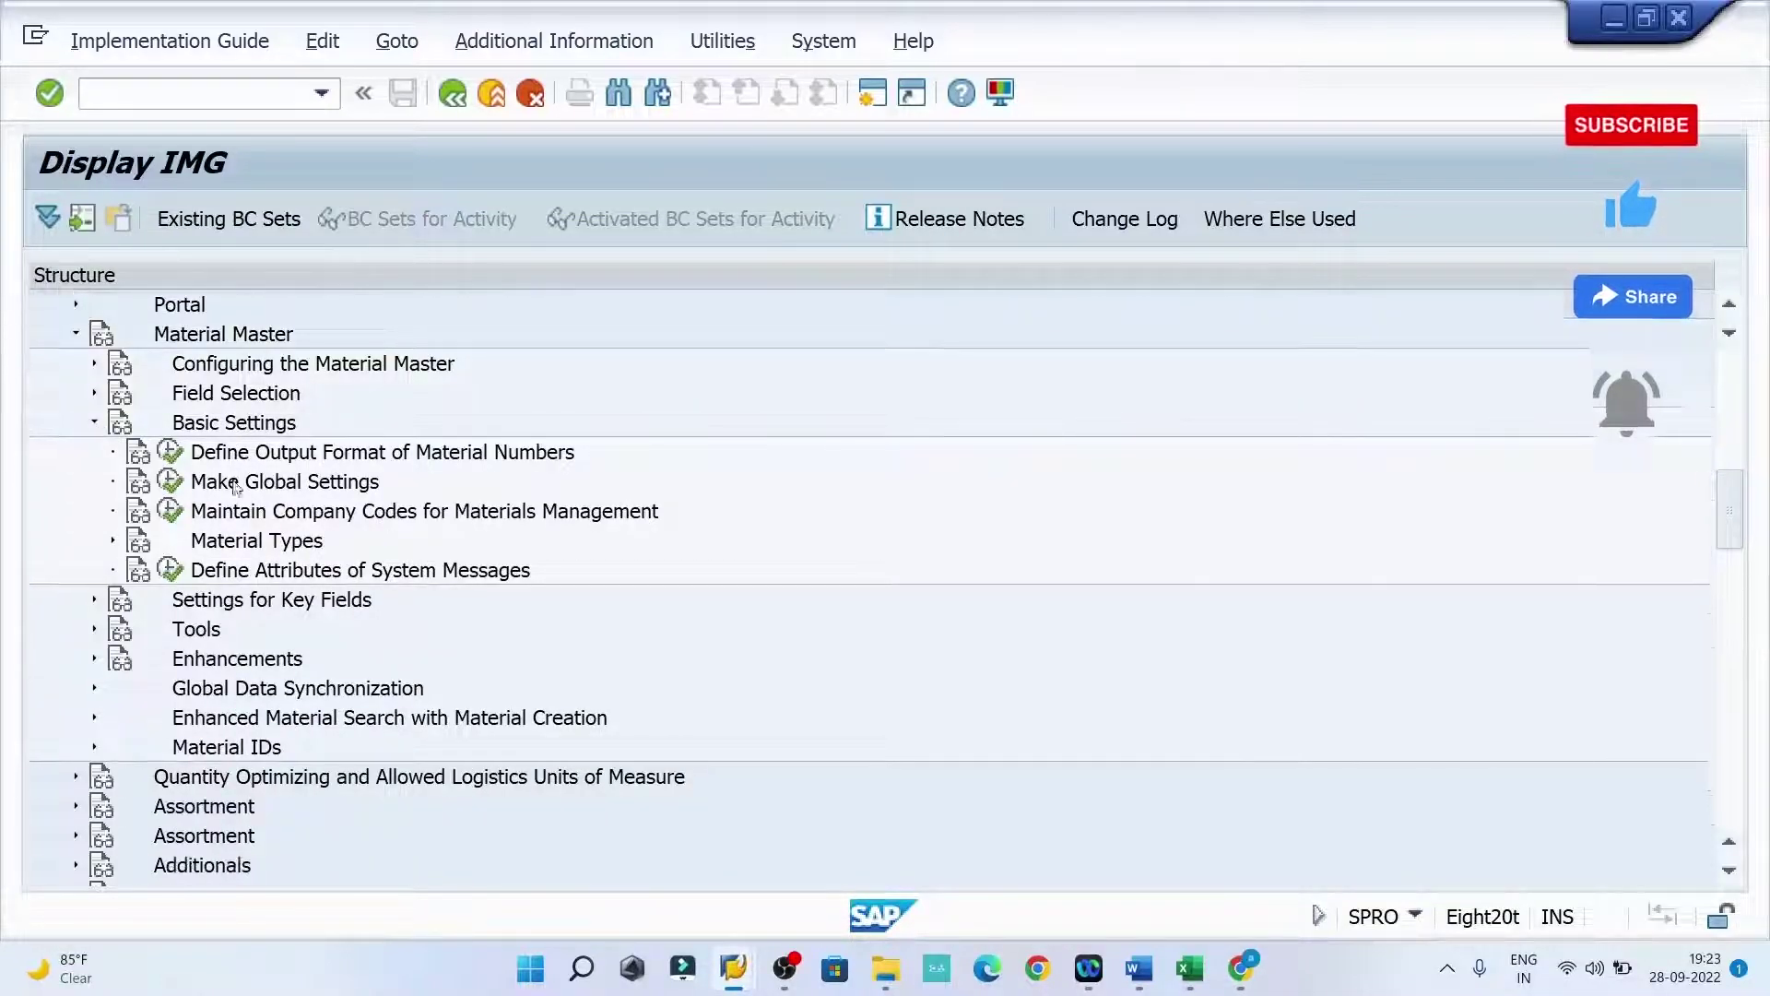
scroll(228, 497, down, 1)
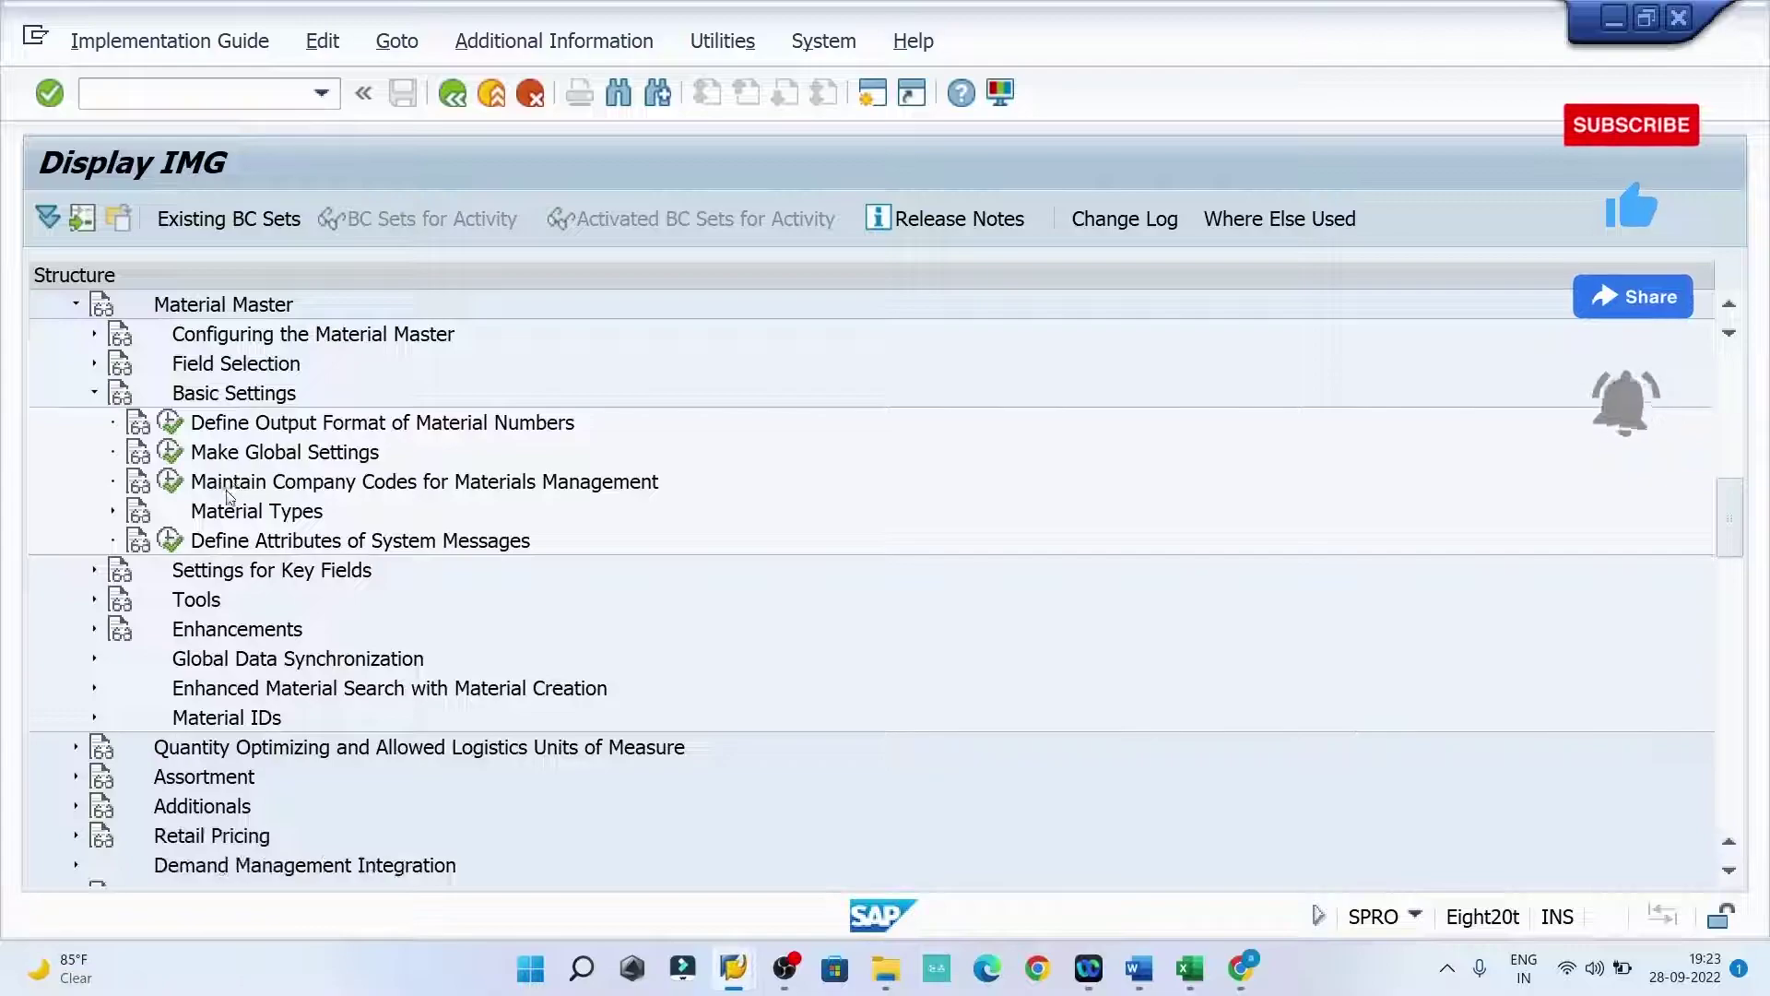
click(113, 510)
scroll(120, 509, down, 1)
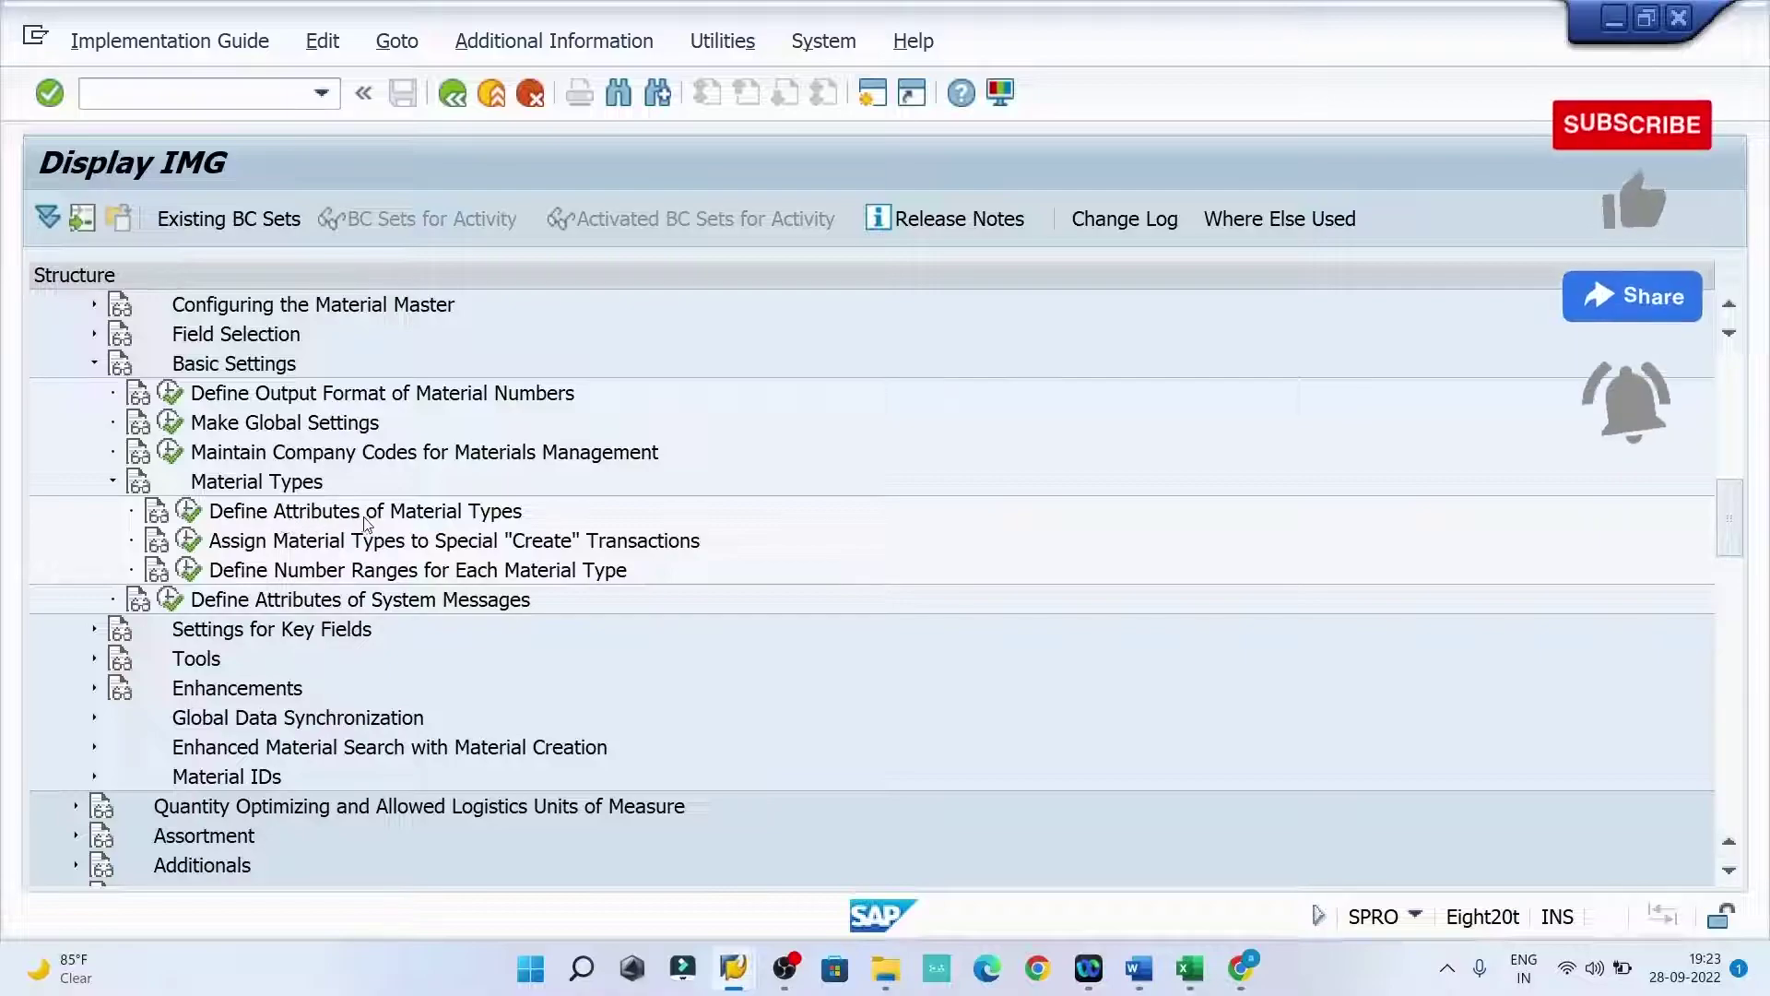
- Run Define Attributes of Material Types, position the table on HALB, and select that row
click(191, 520)
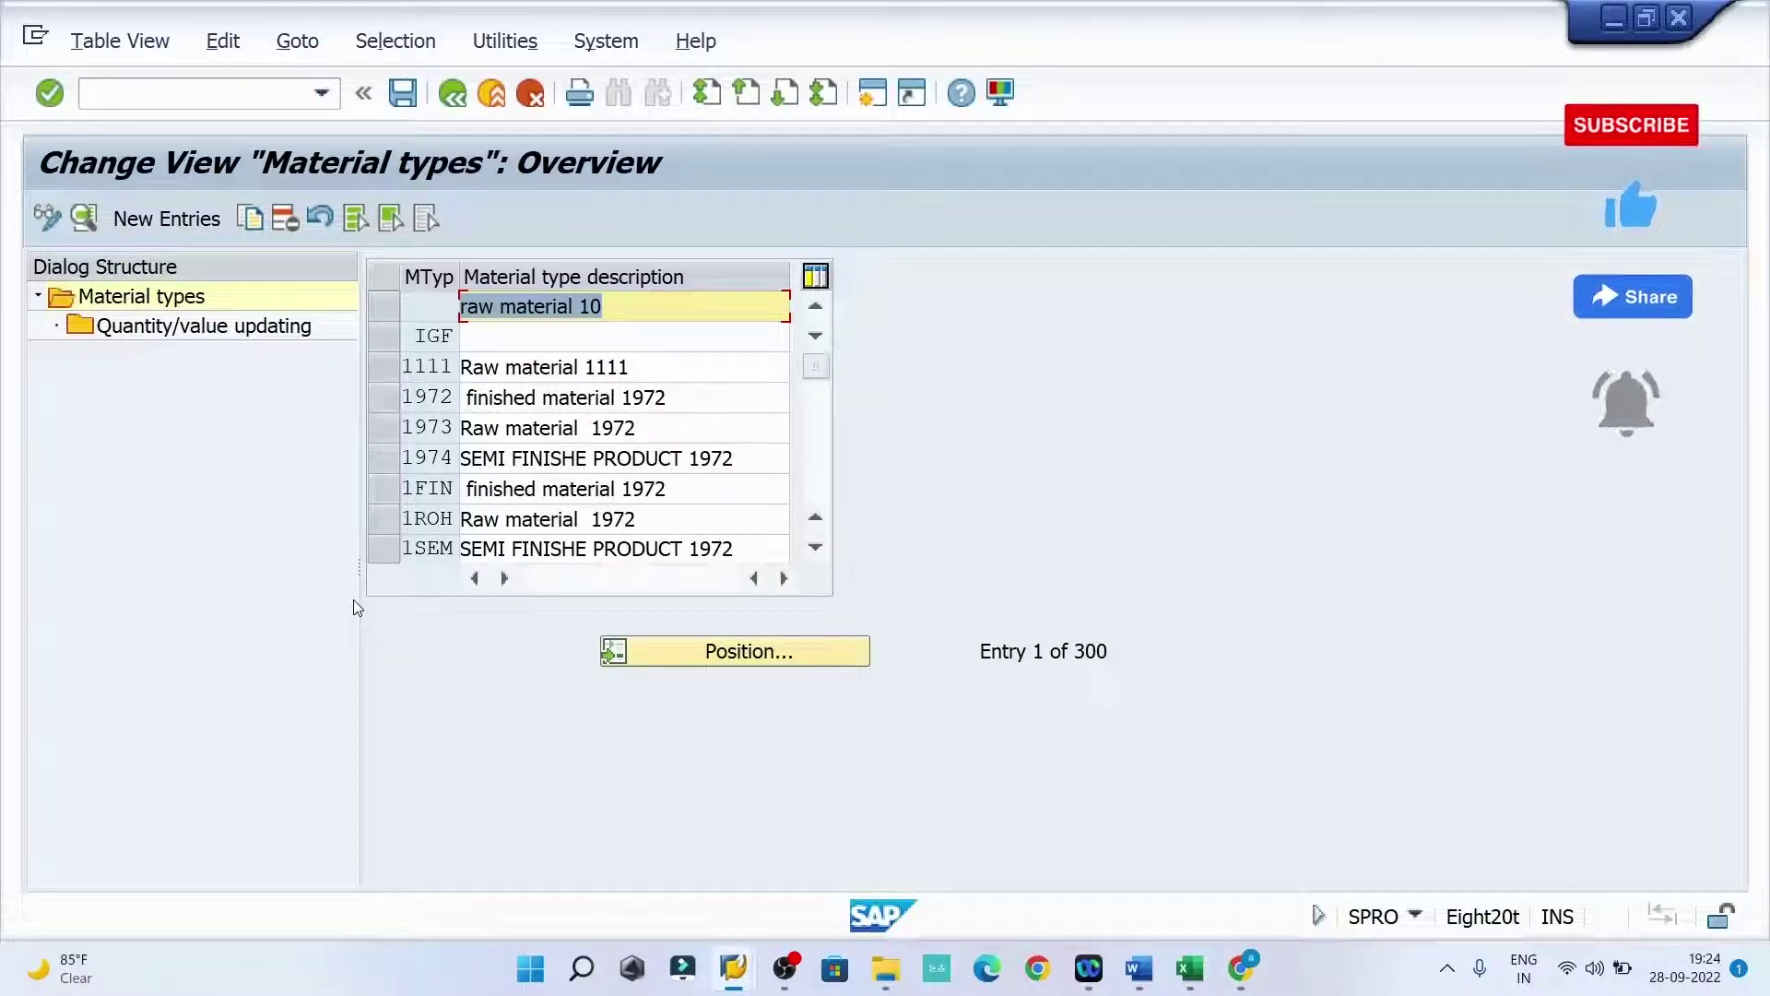
click(698, 666)
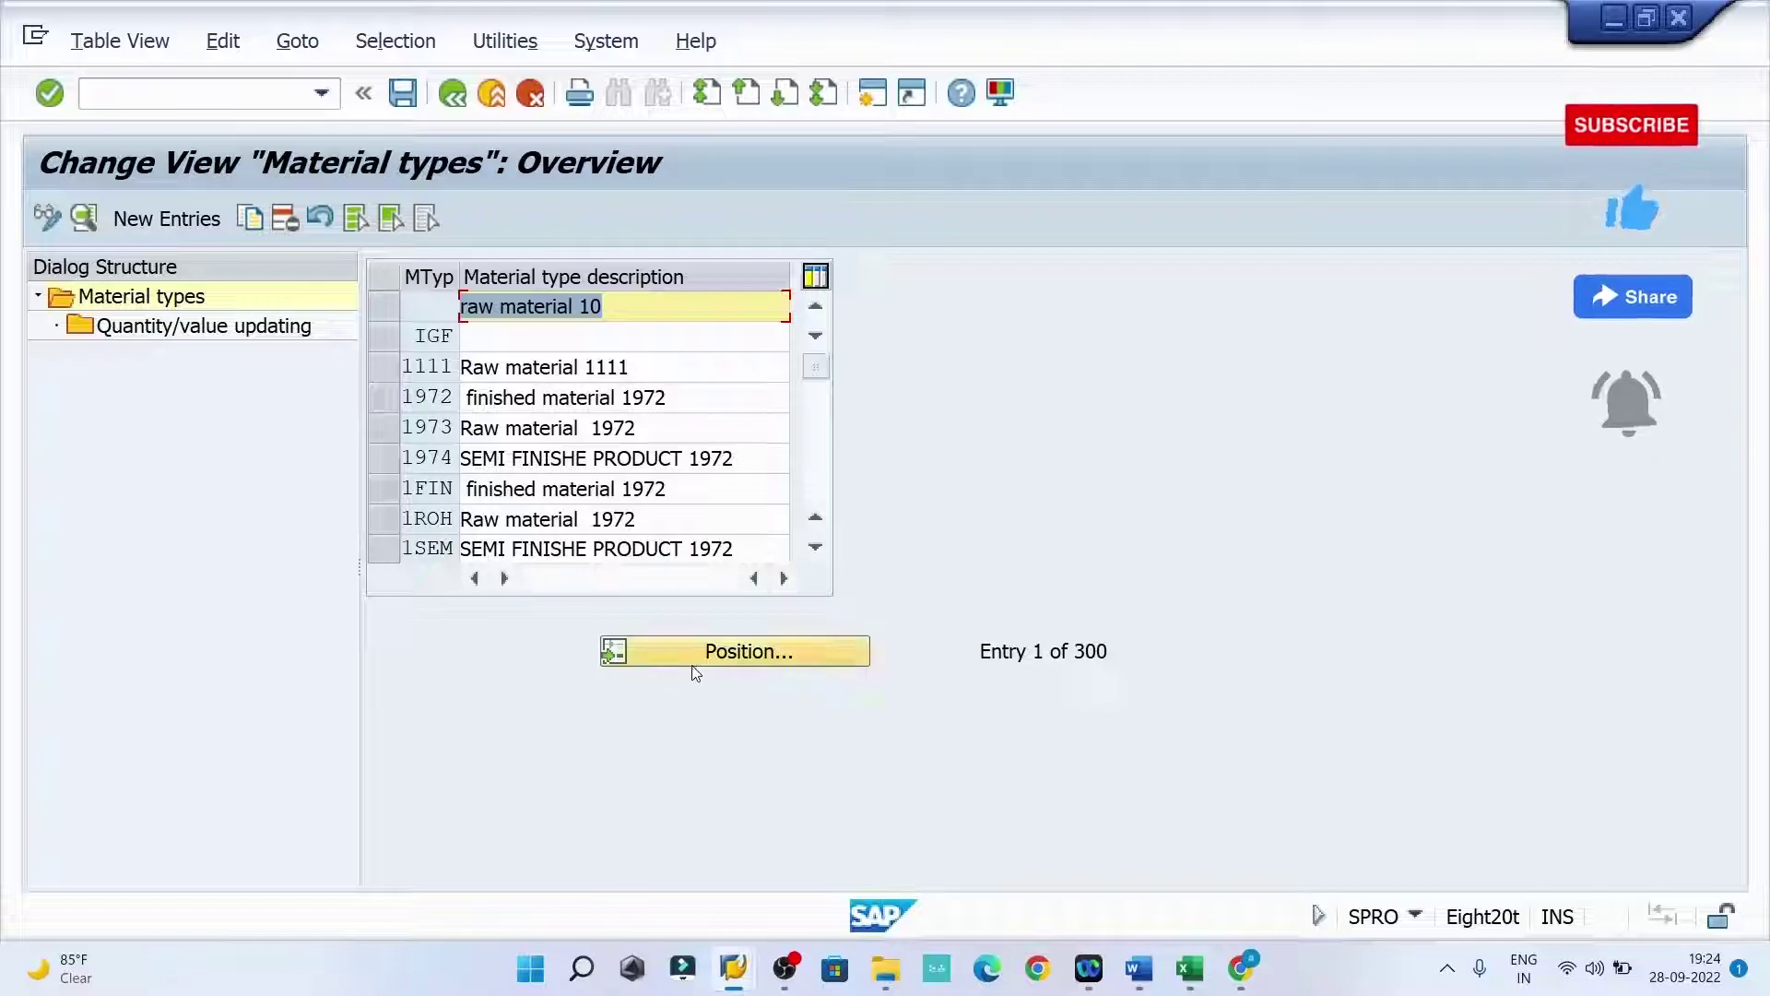
text(H)
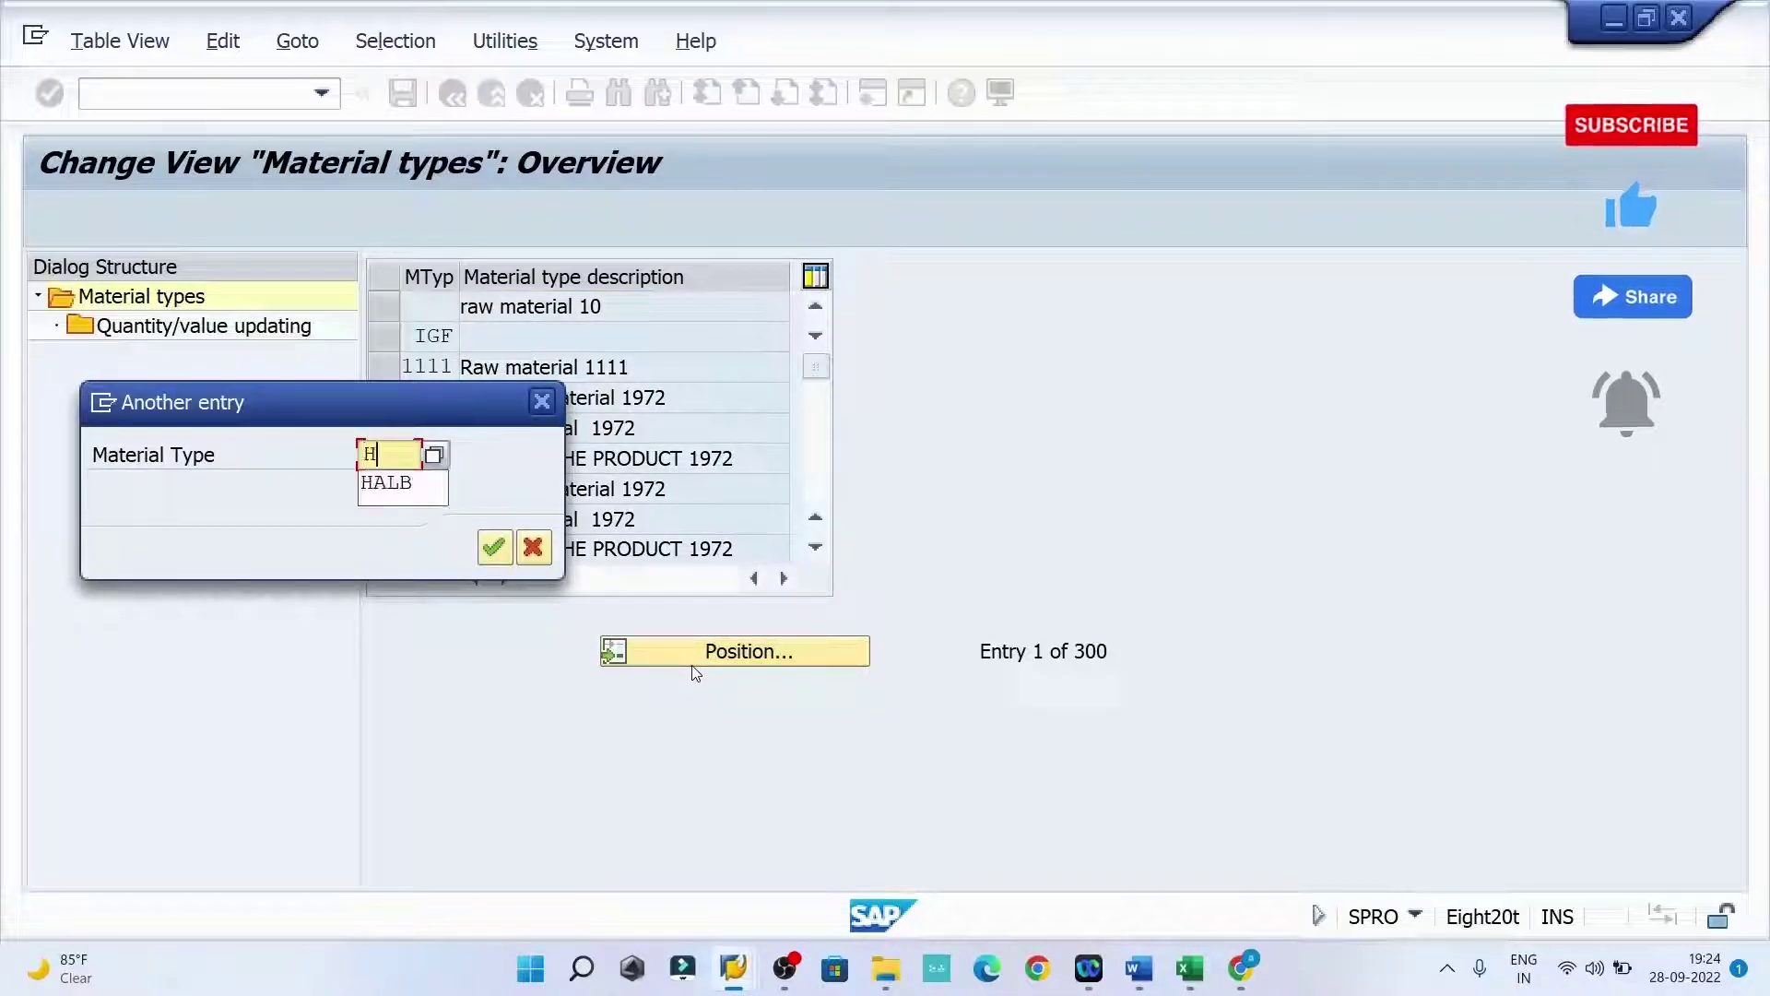
text(ALB)
key(Return)
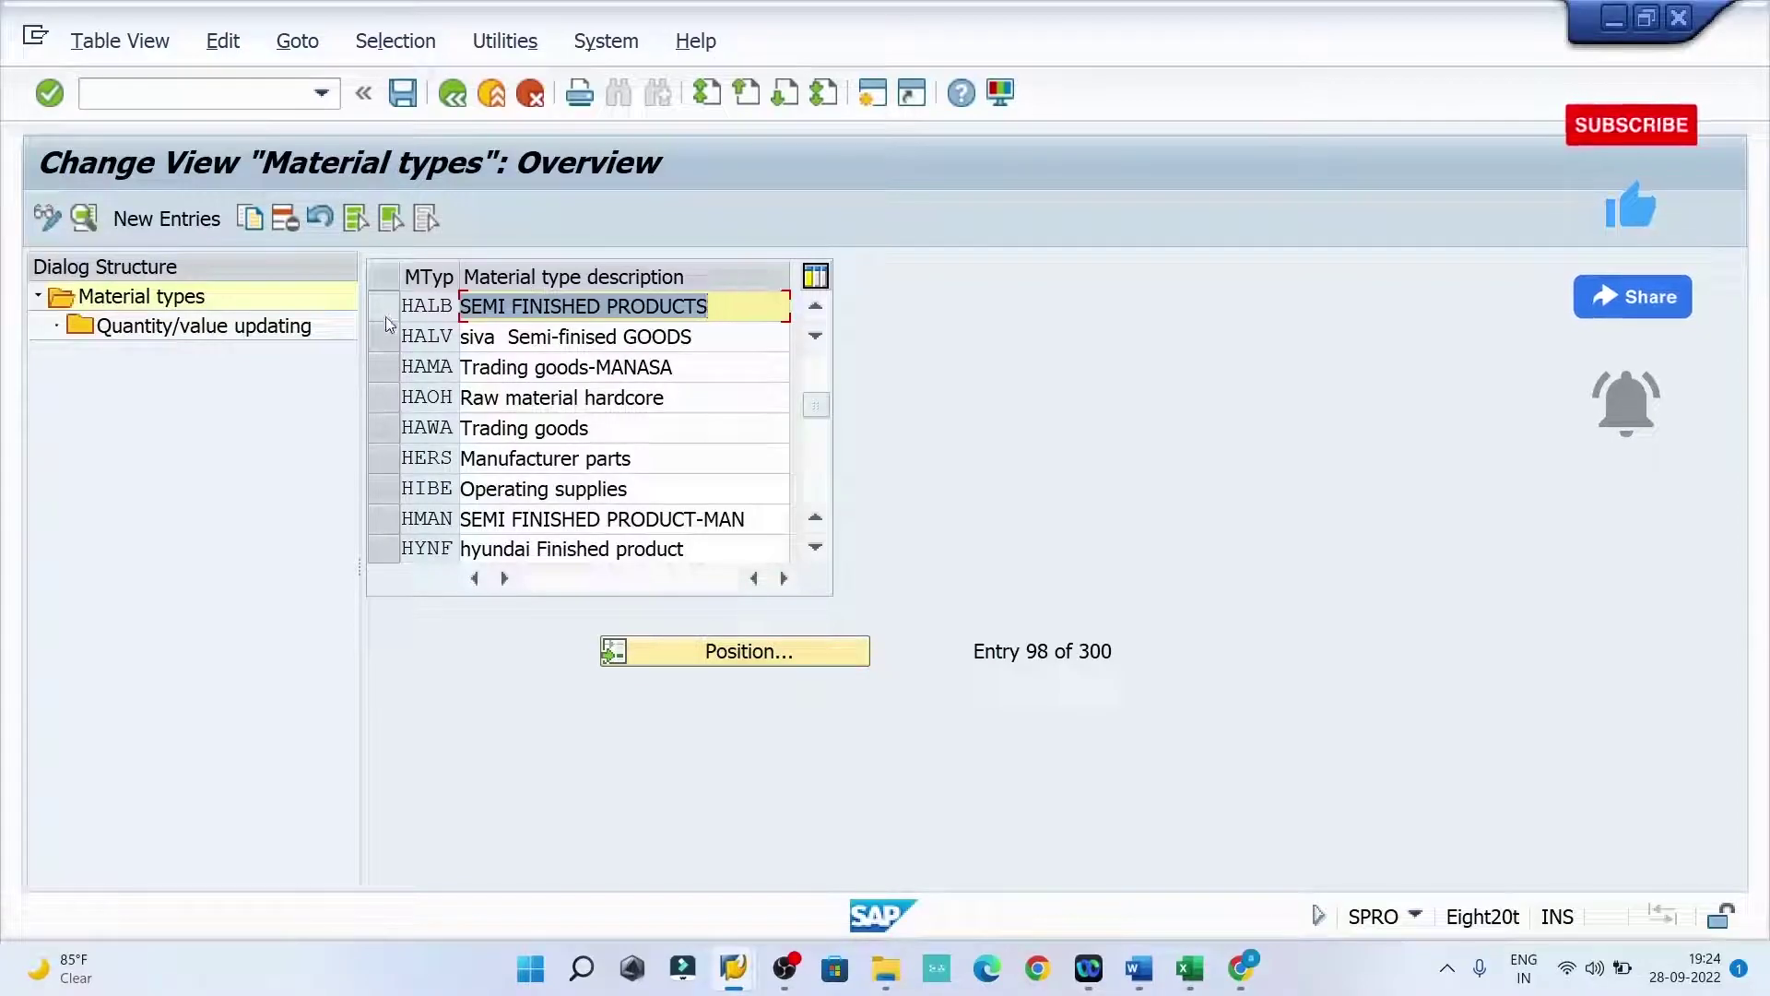
click(384, 312)
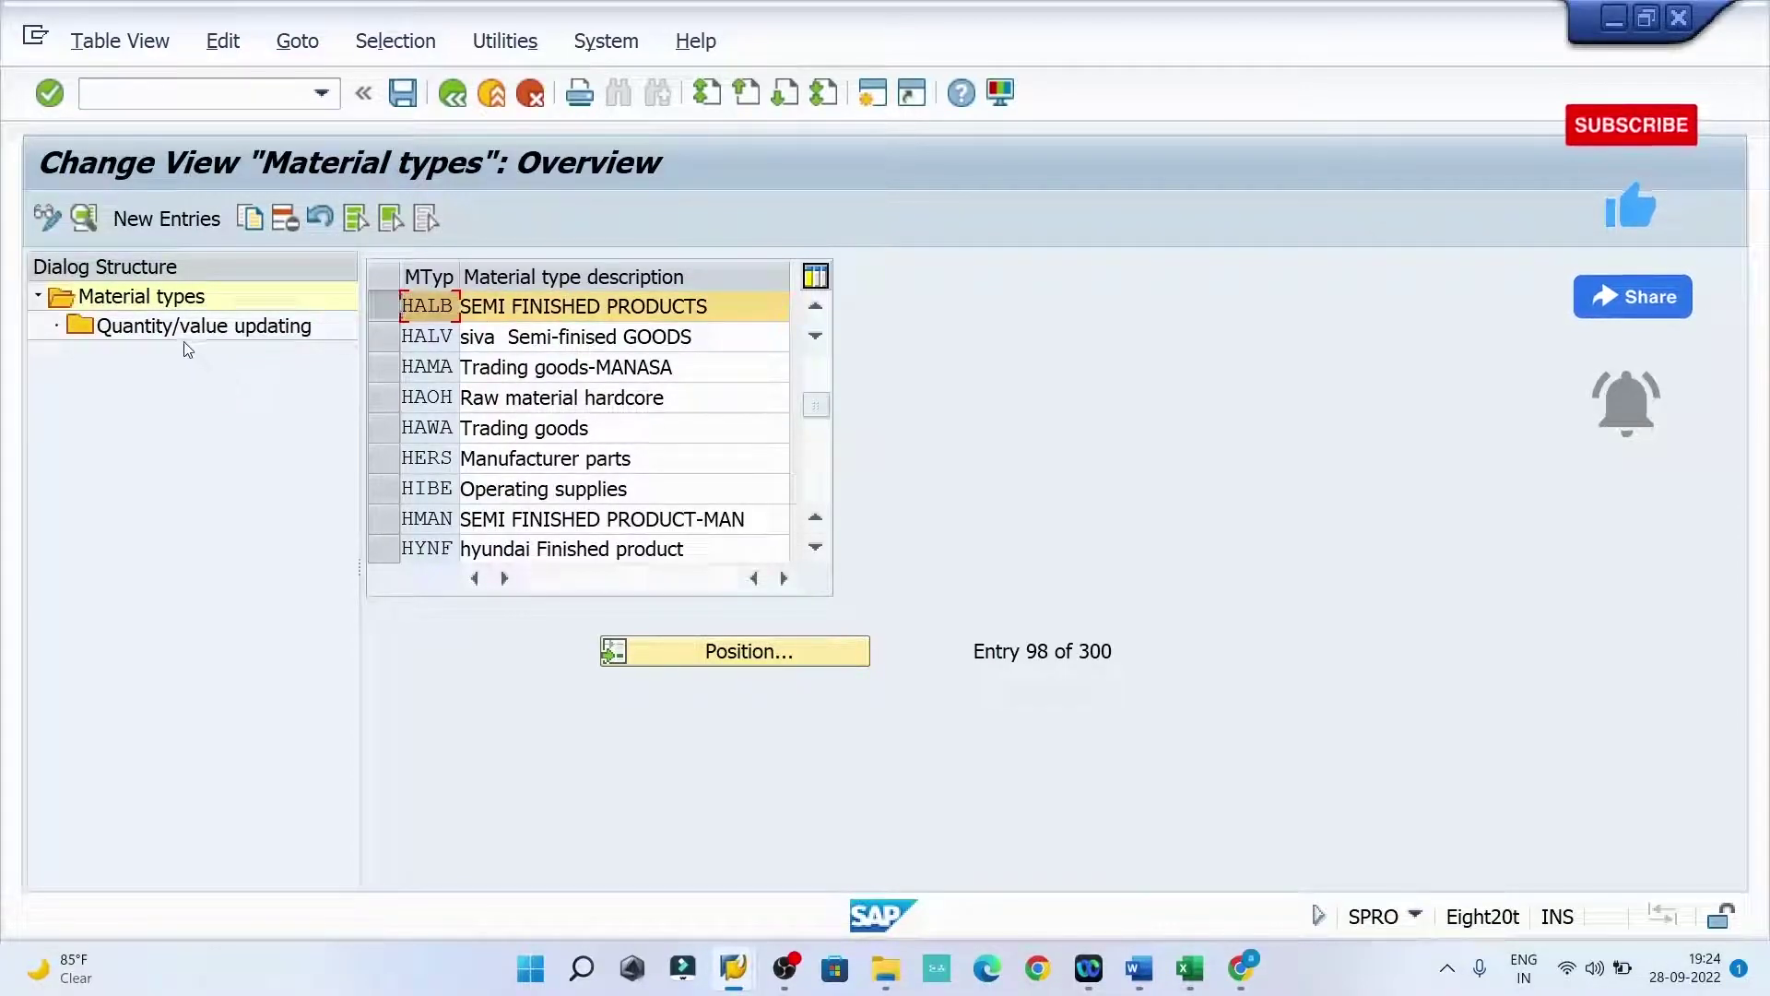
- In HALB's quantity/value updating, jump to valuation area RCC1 and tick Qty and Value updating
double_click(233, 332)
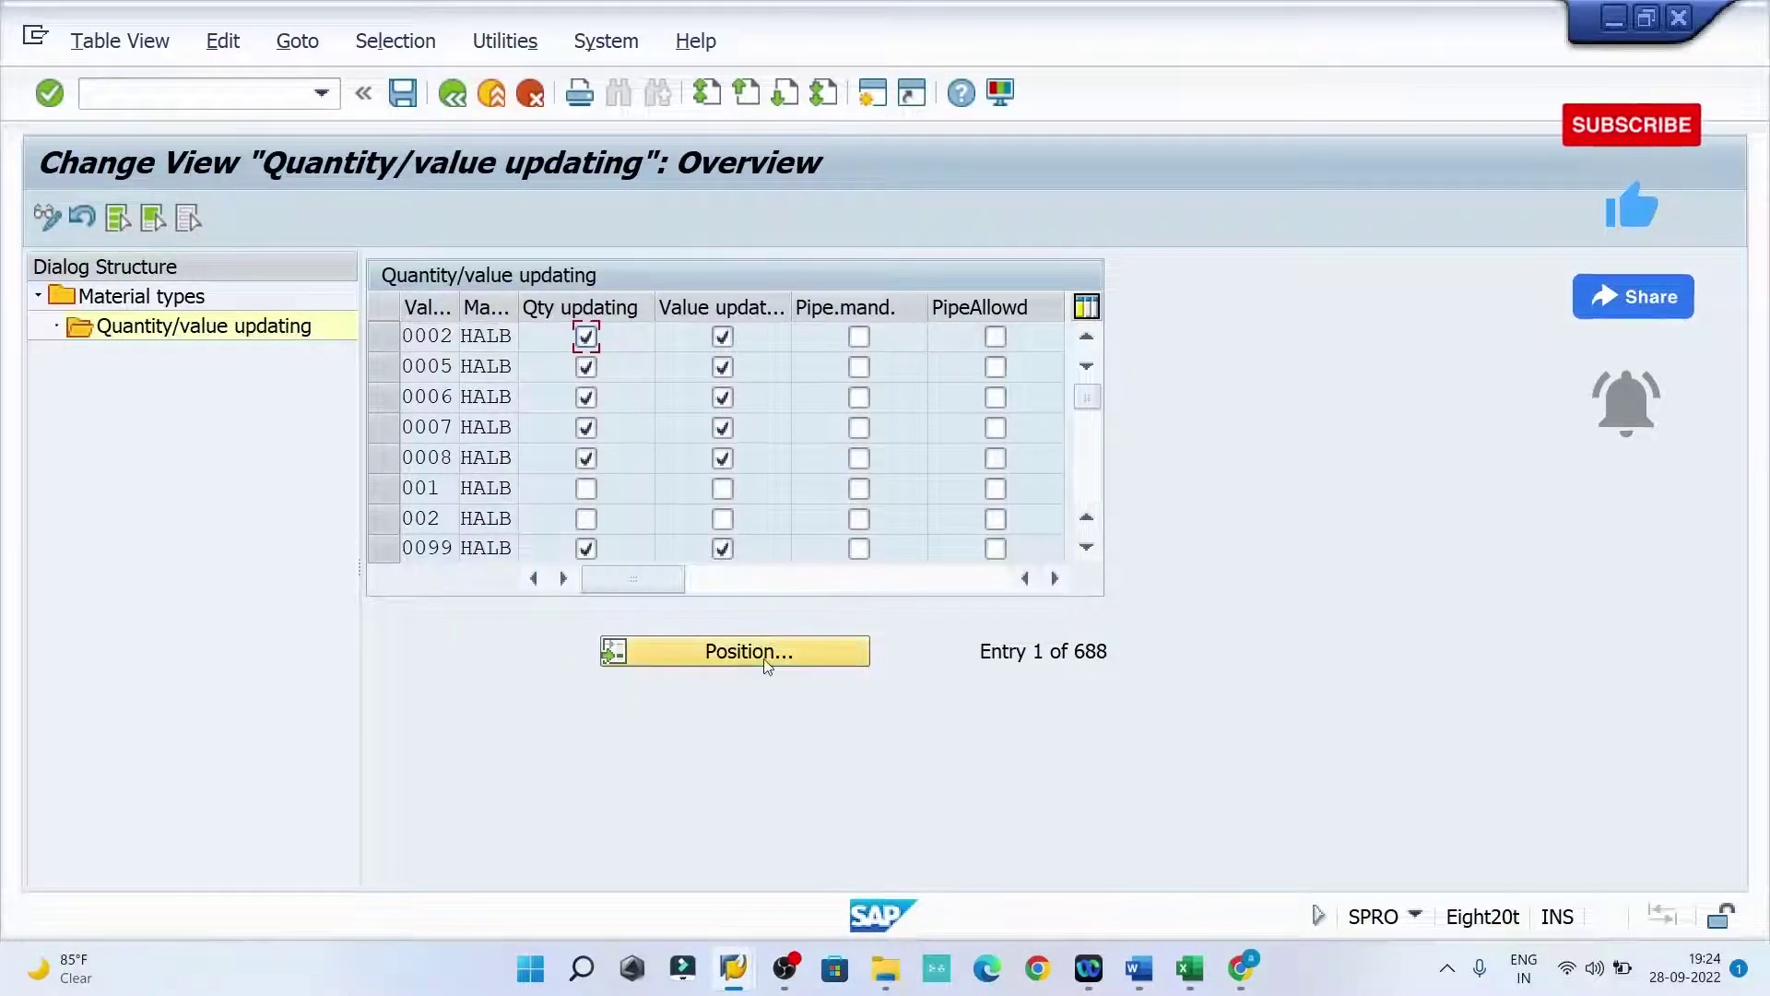
click(765, 664)
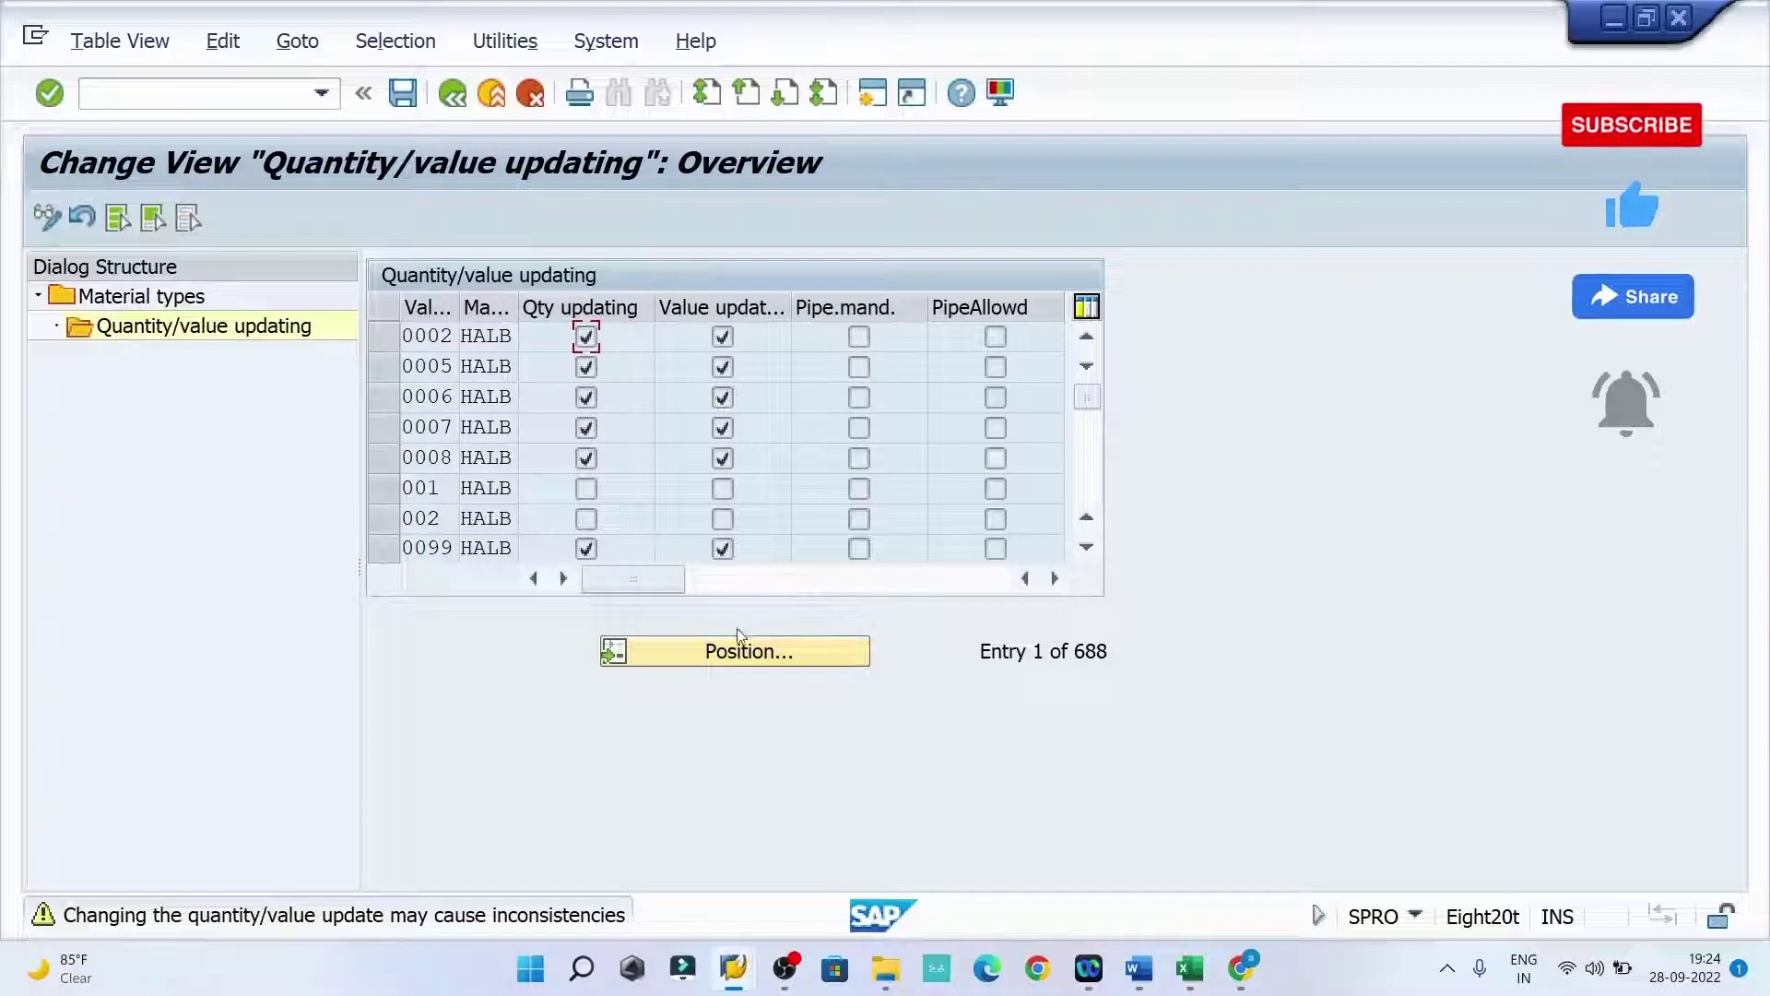
click(738, 640)
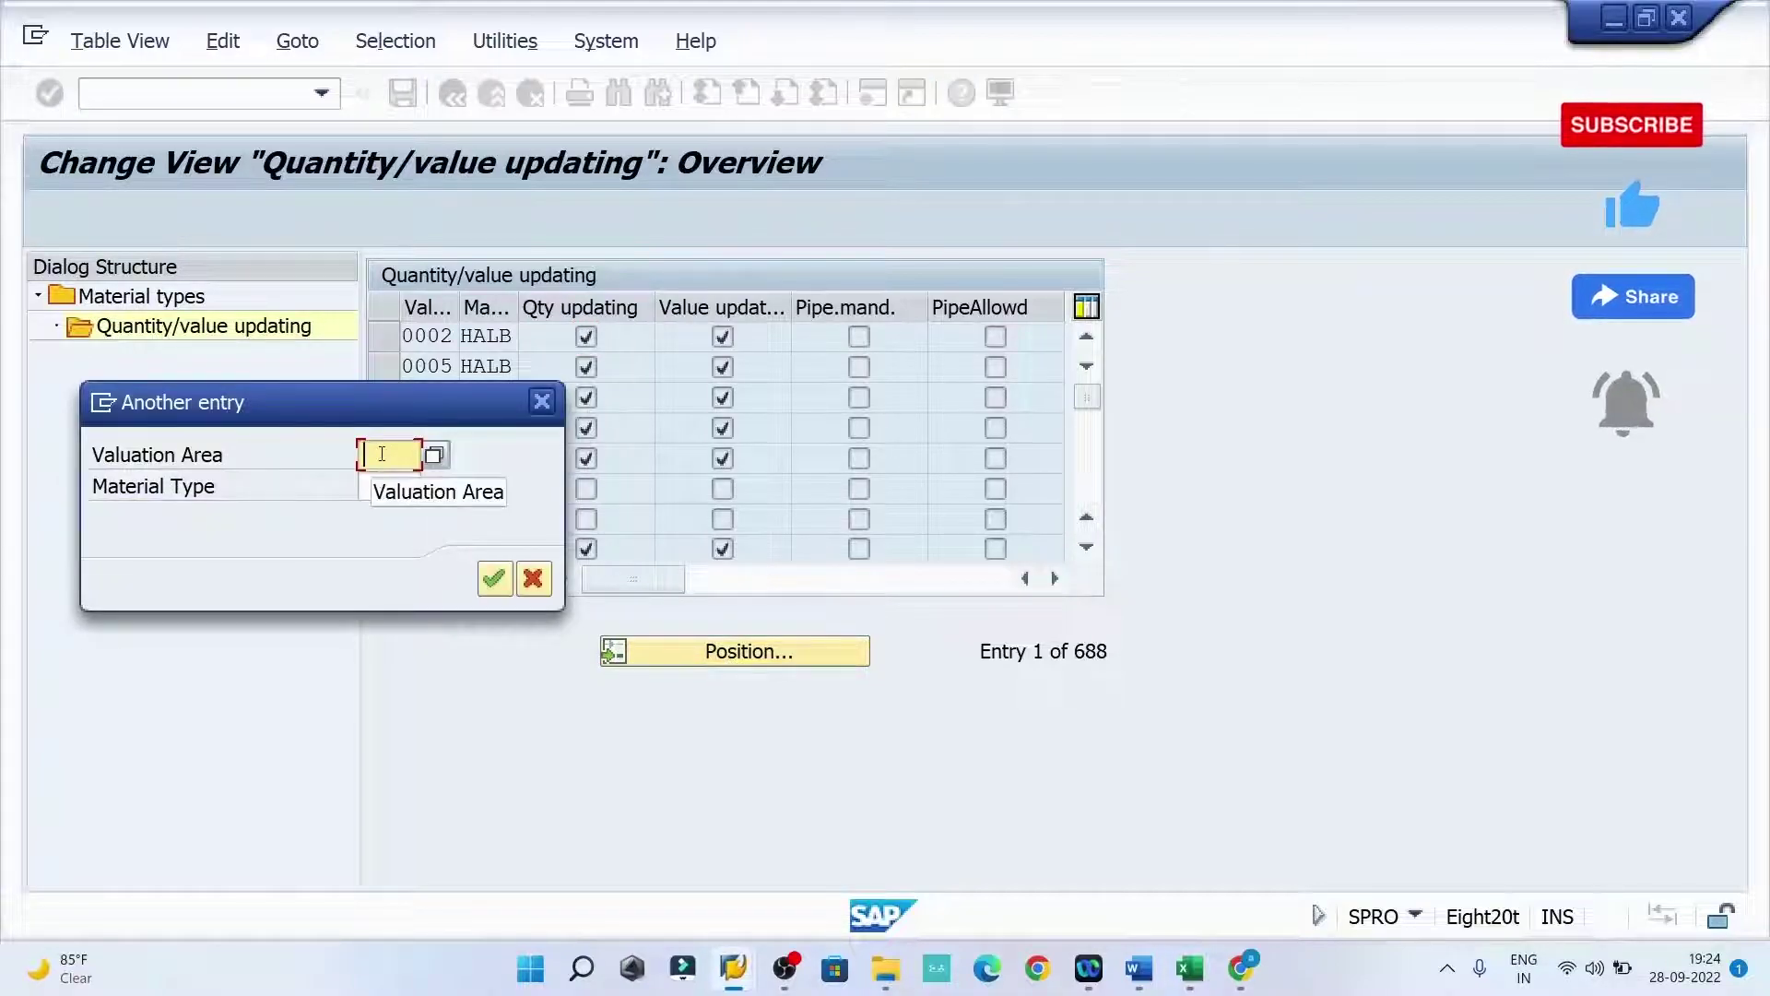
text(RCC1)
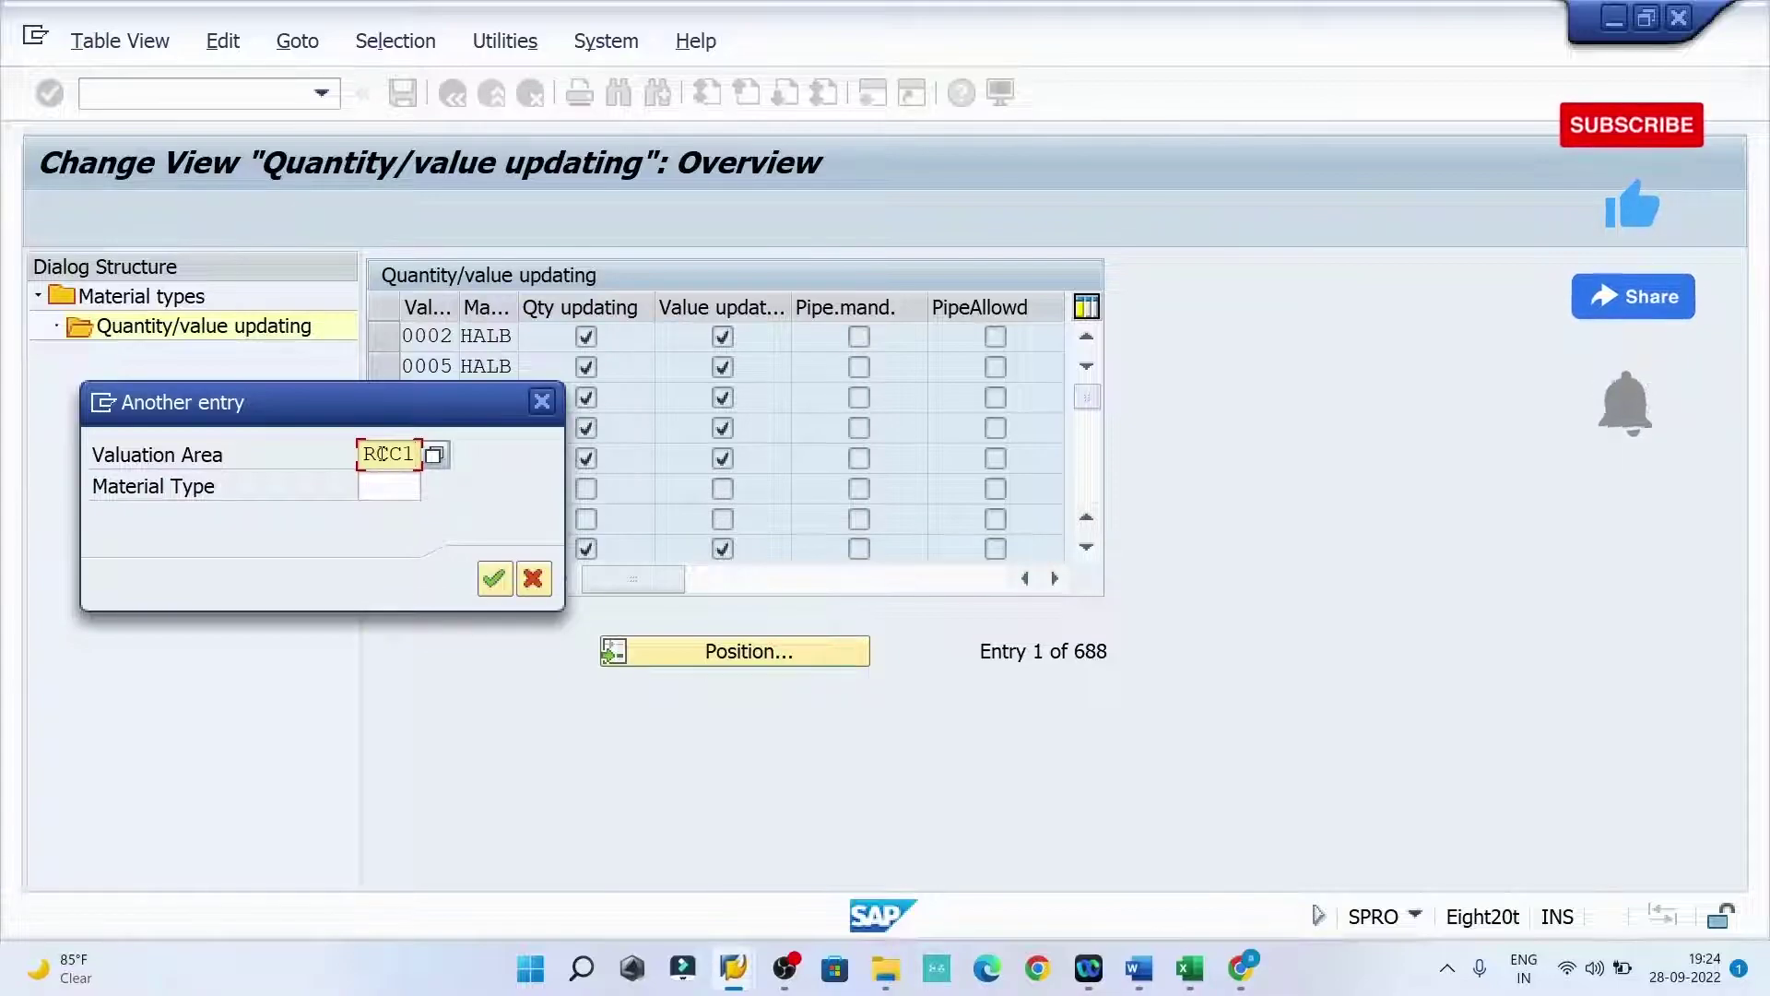
key(Return)
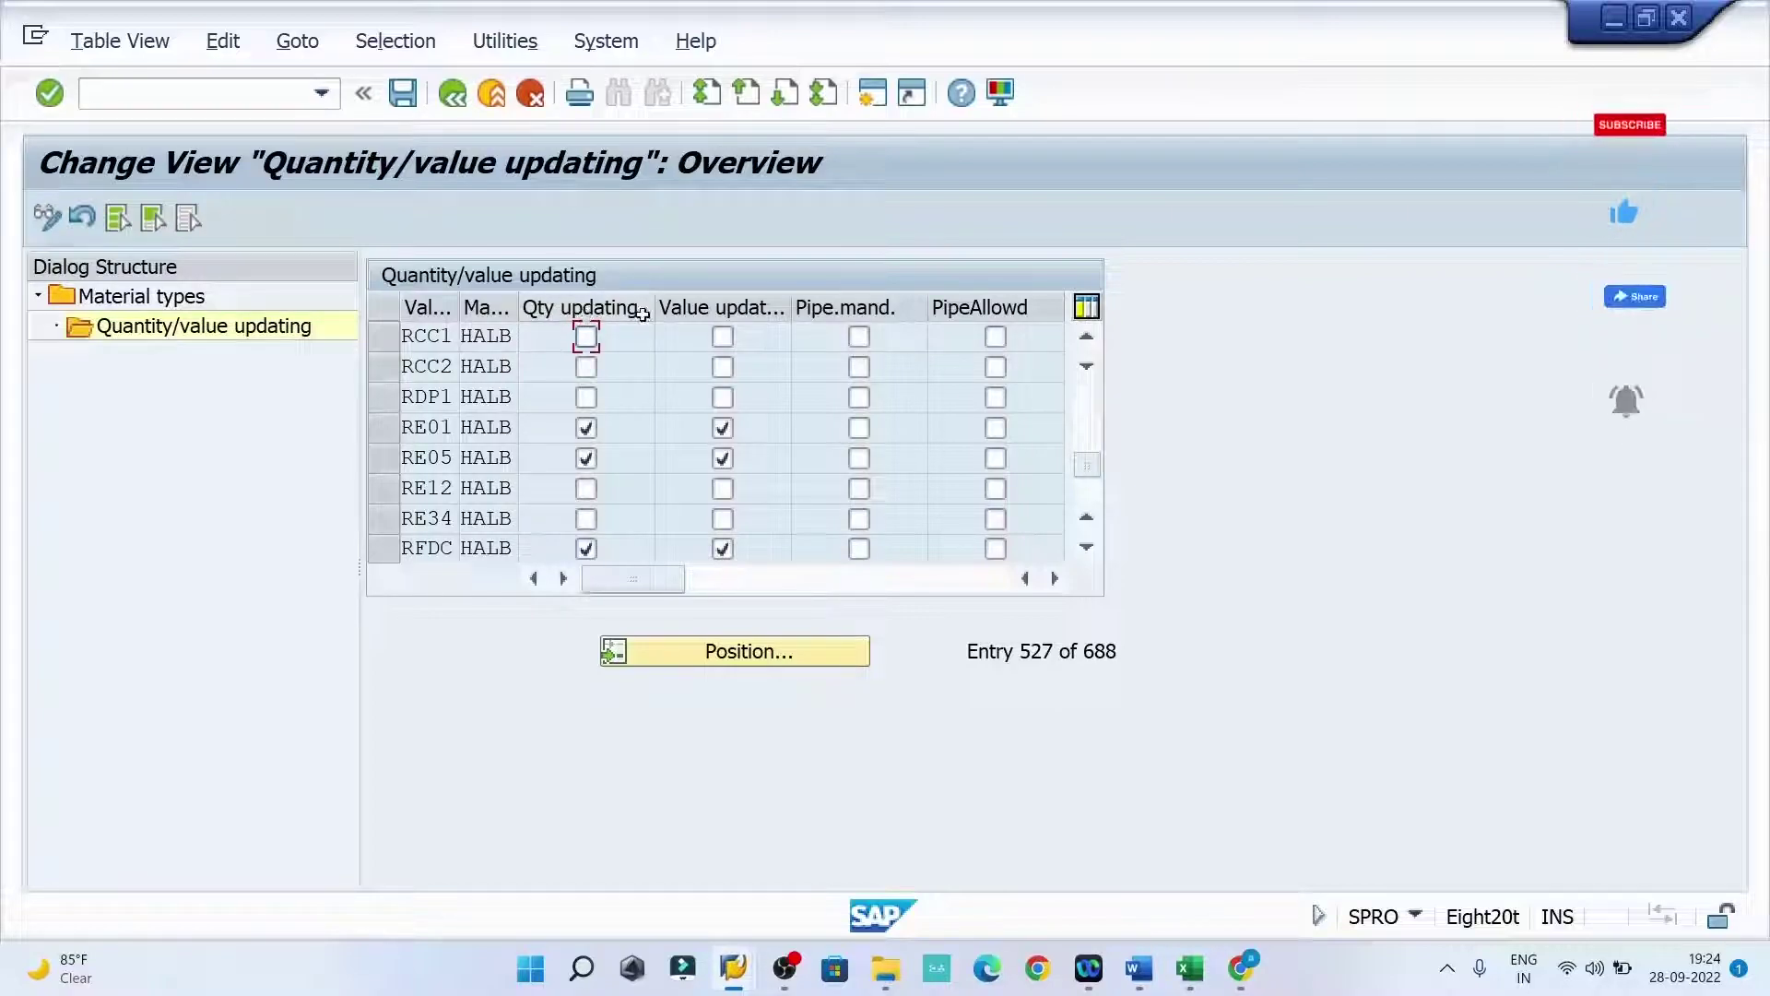
click(586, 338)
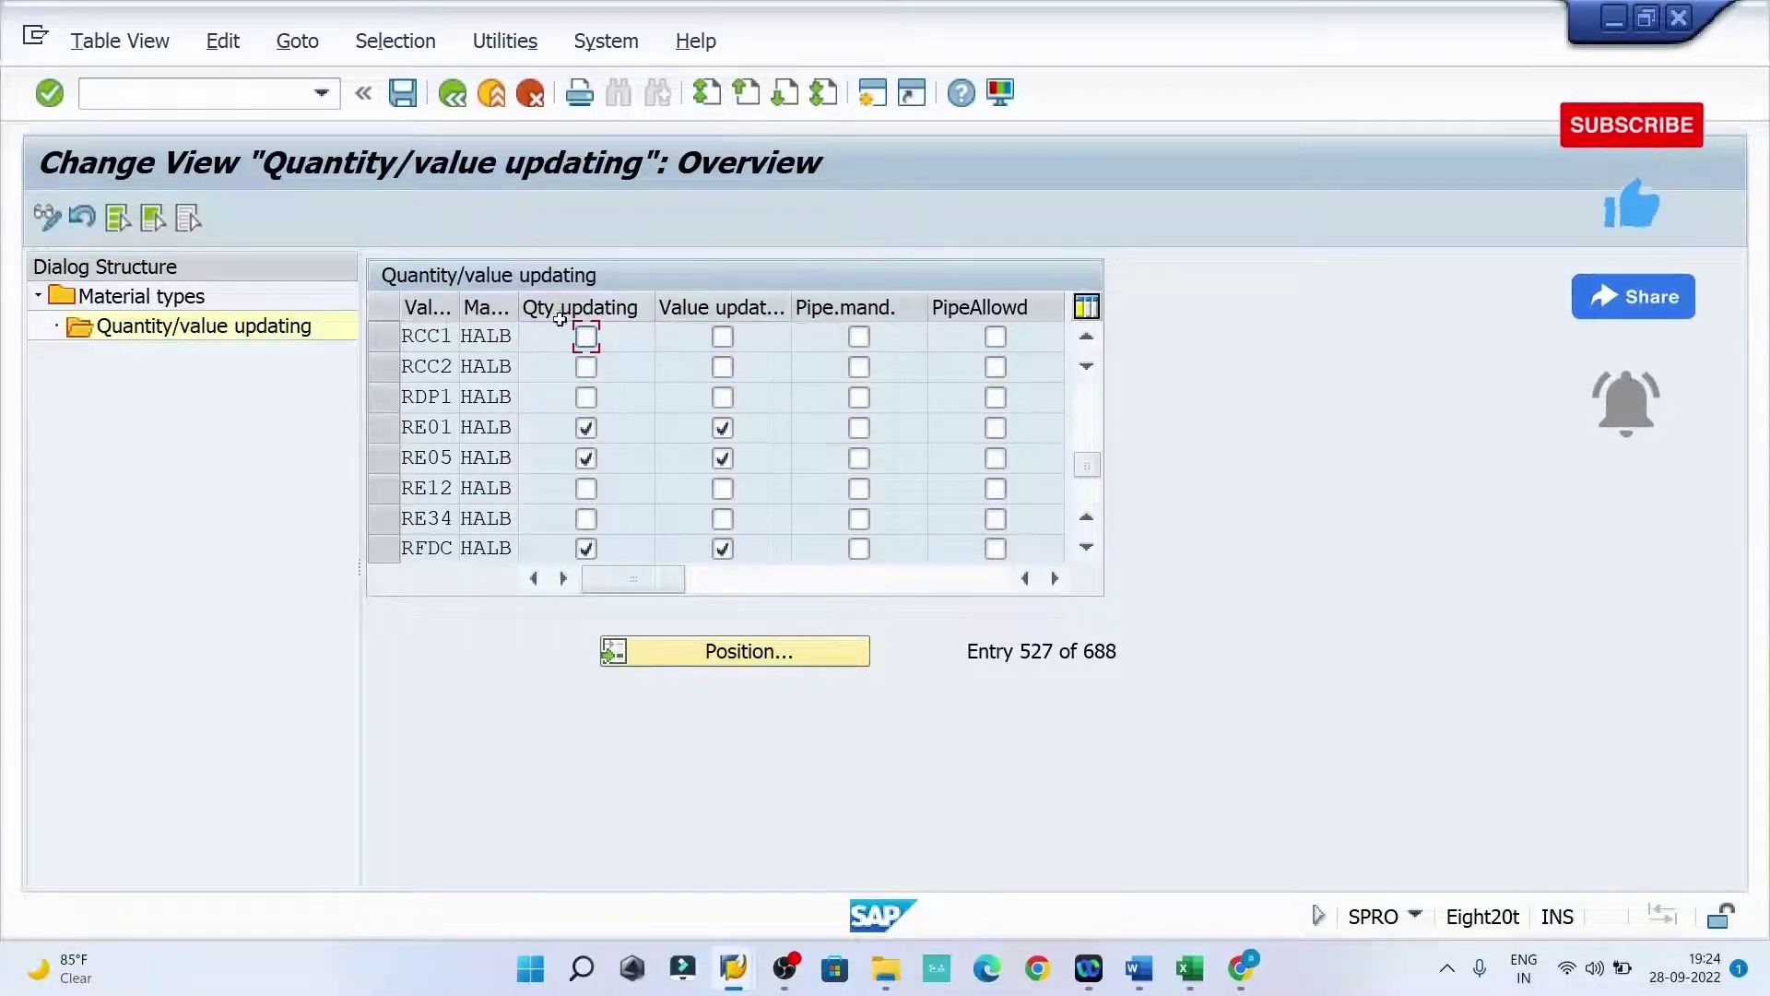
click(723, 338)
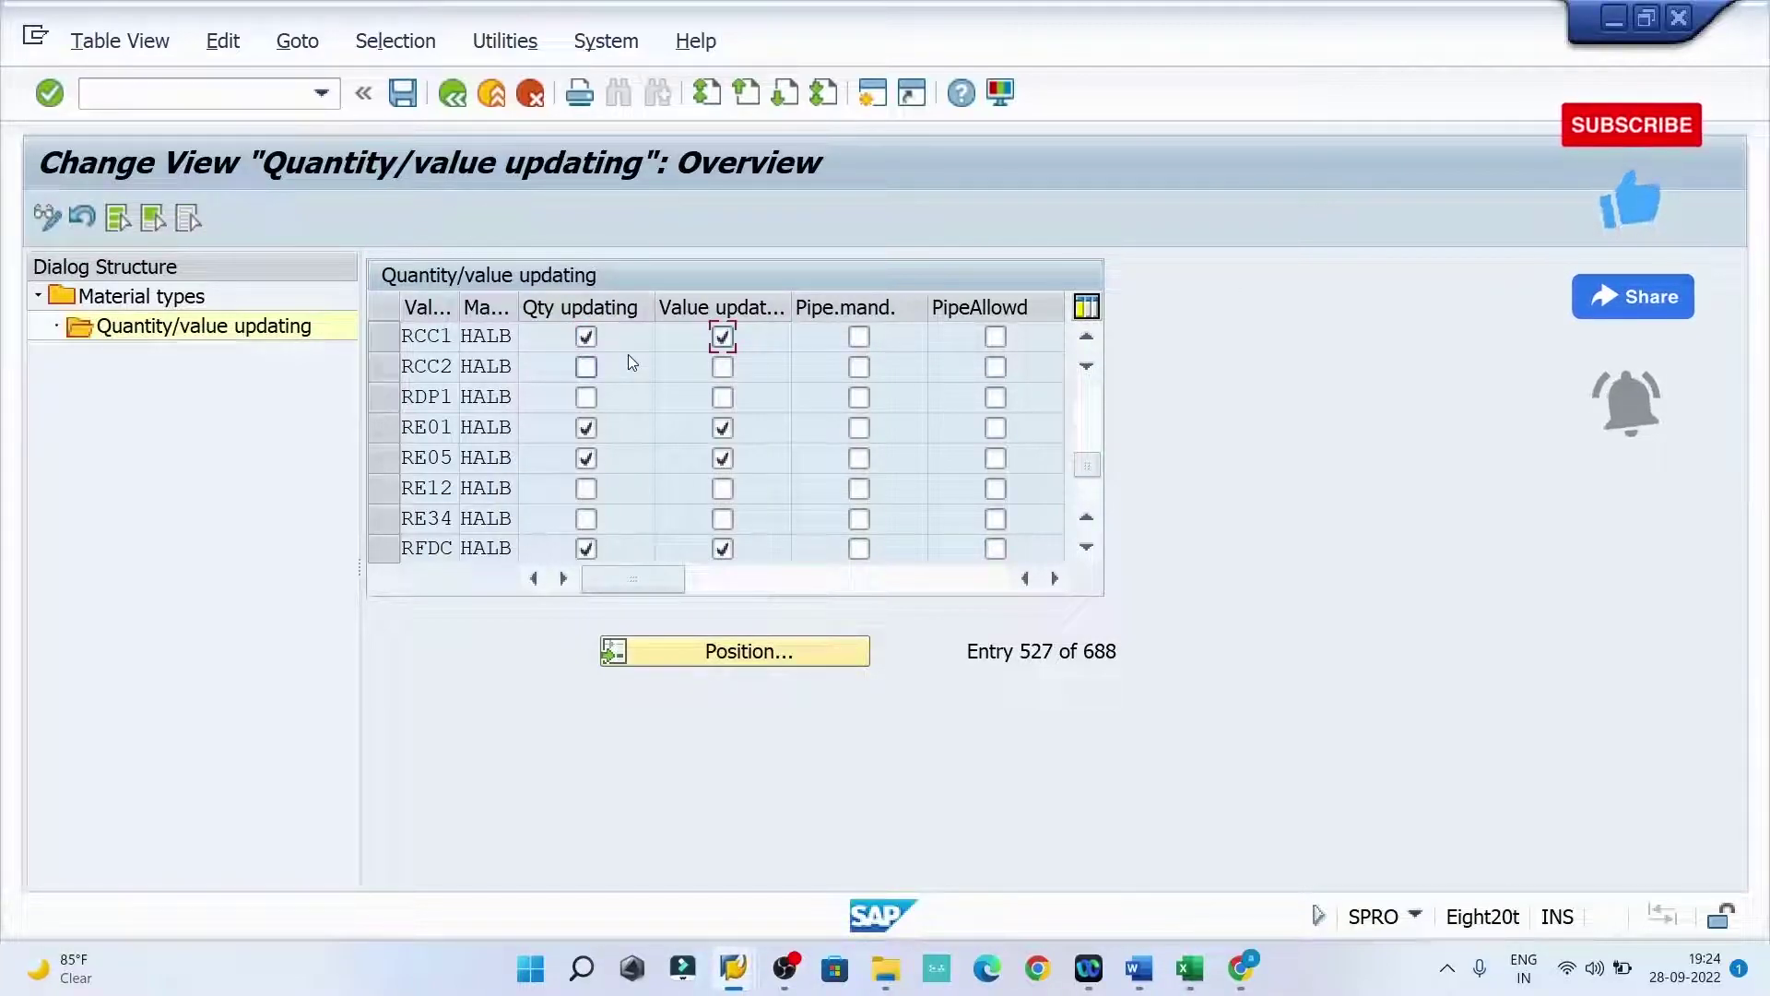
- Save the change under customizing request FE8K902213 (CR for RCC1)
click(403, 92)
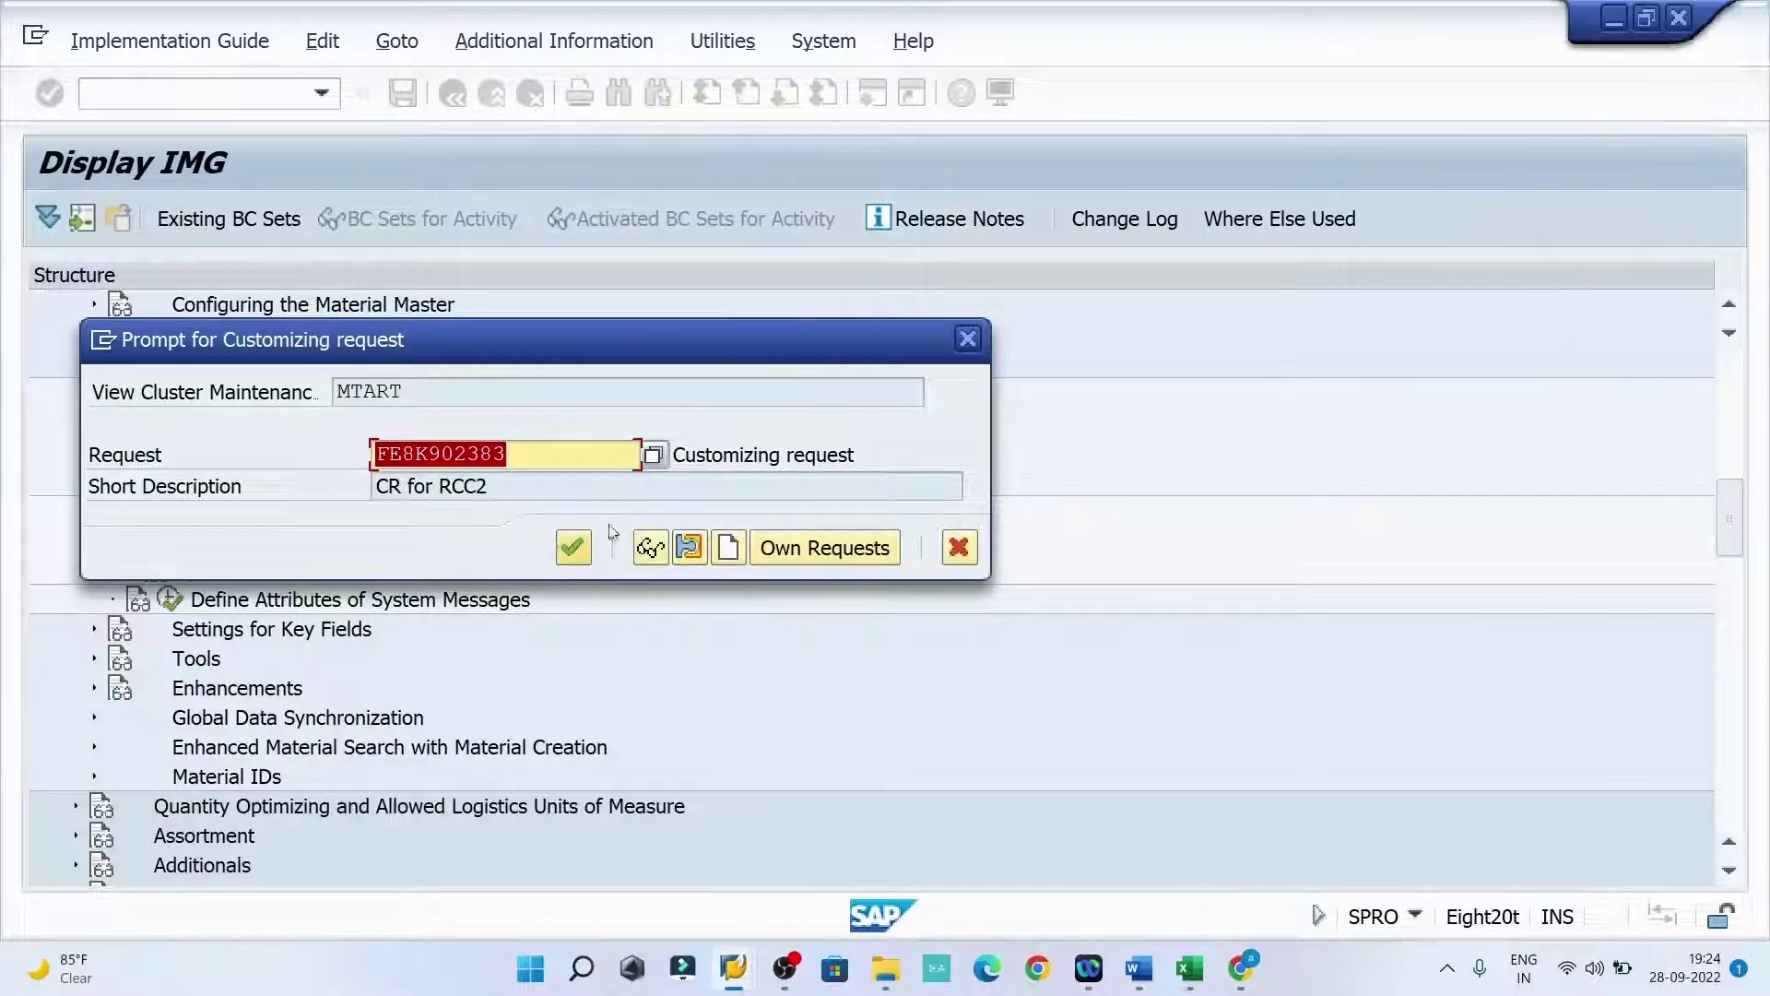
click(651, 452)
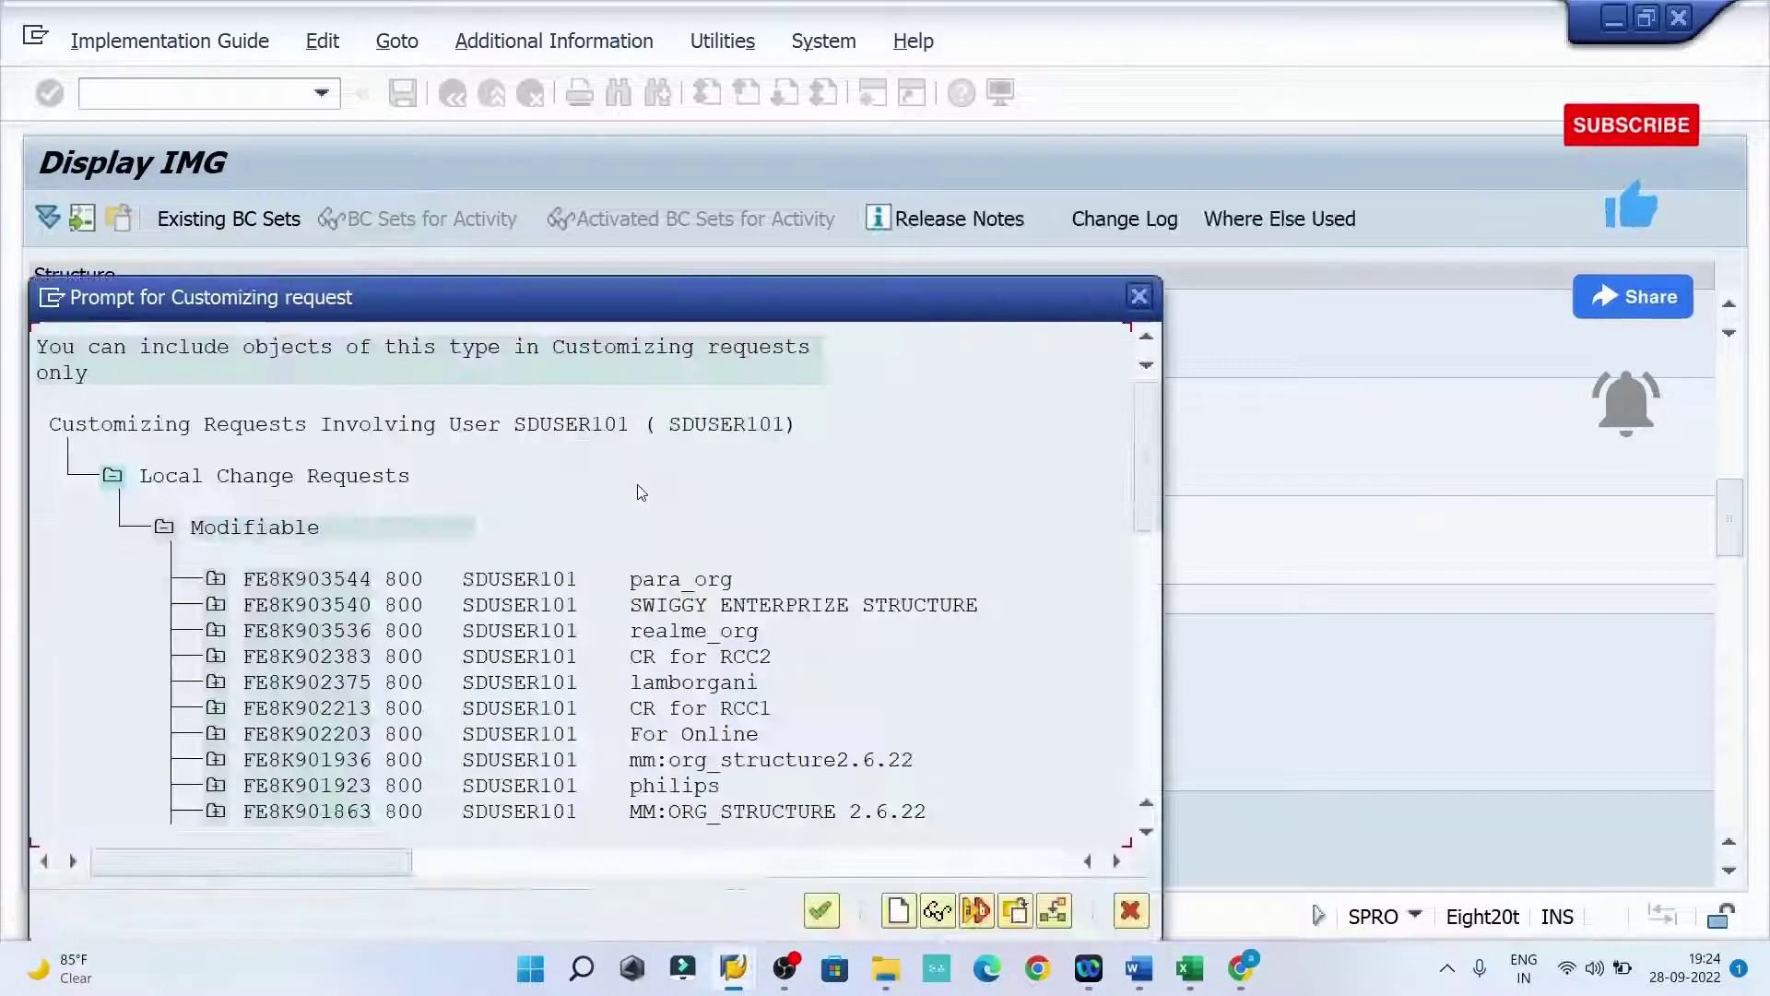
click(355, 708)
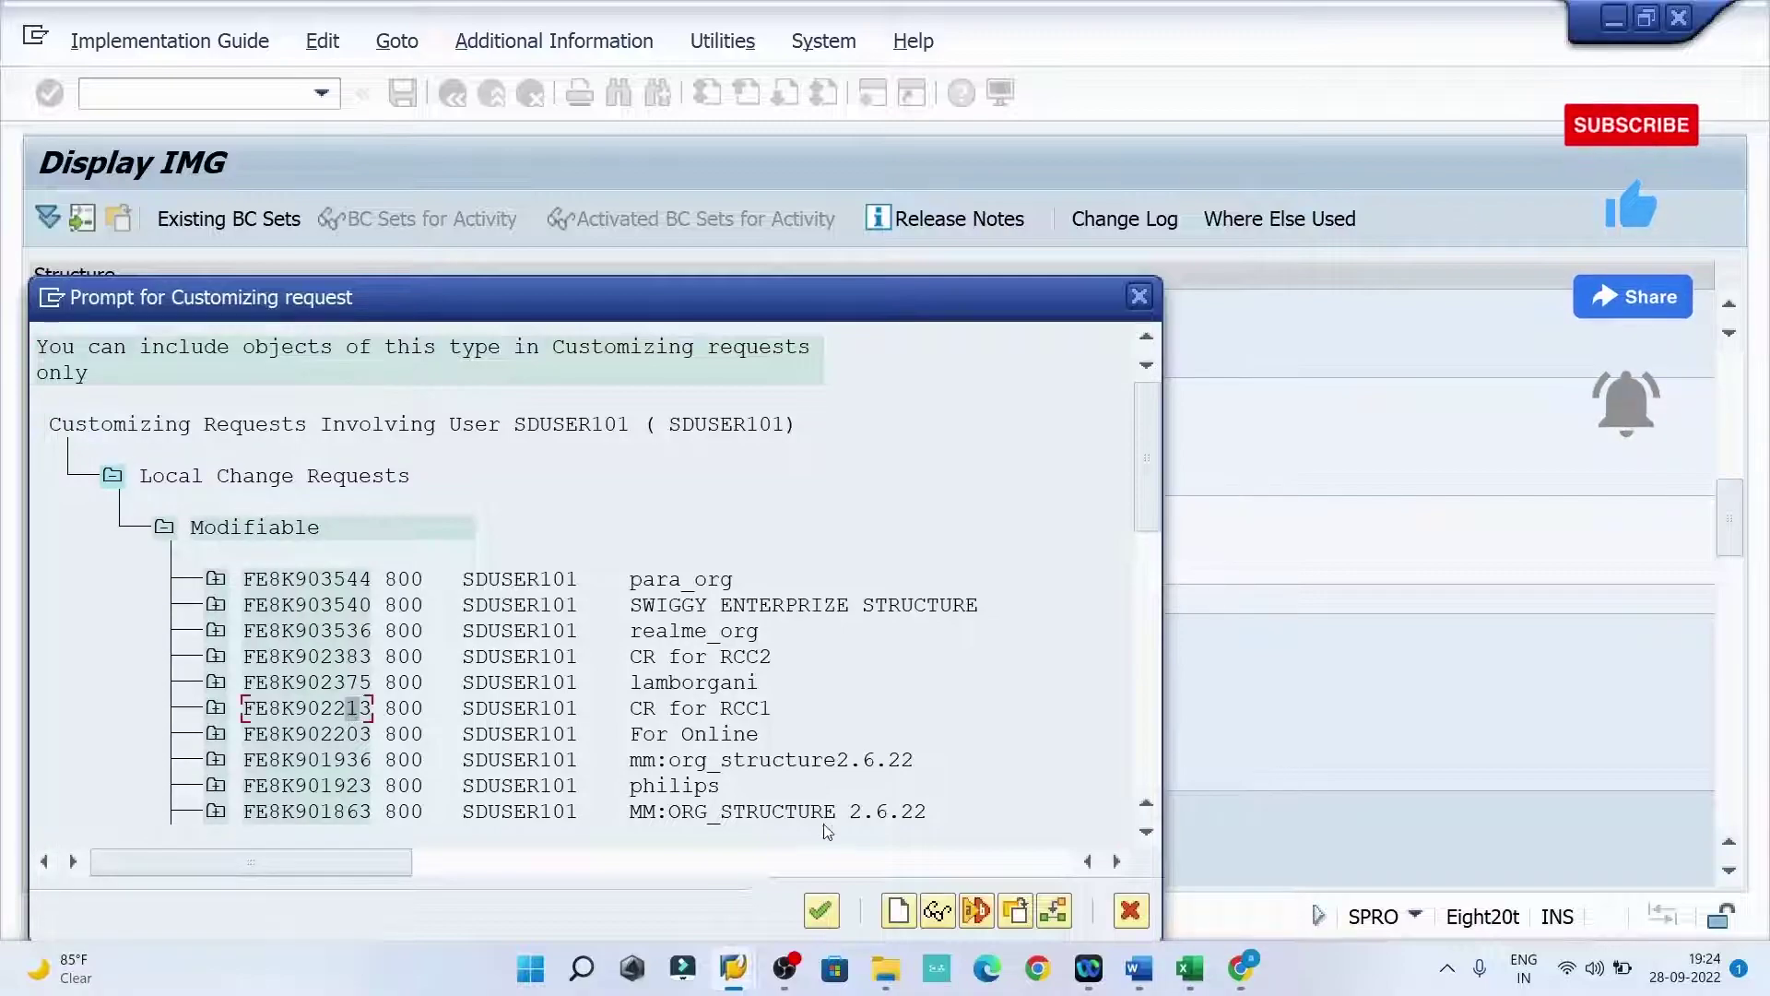
click(821, 911)
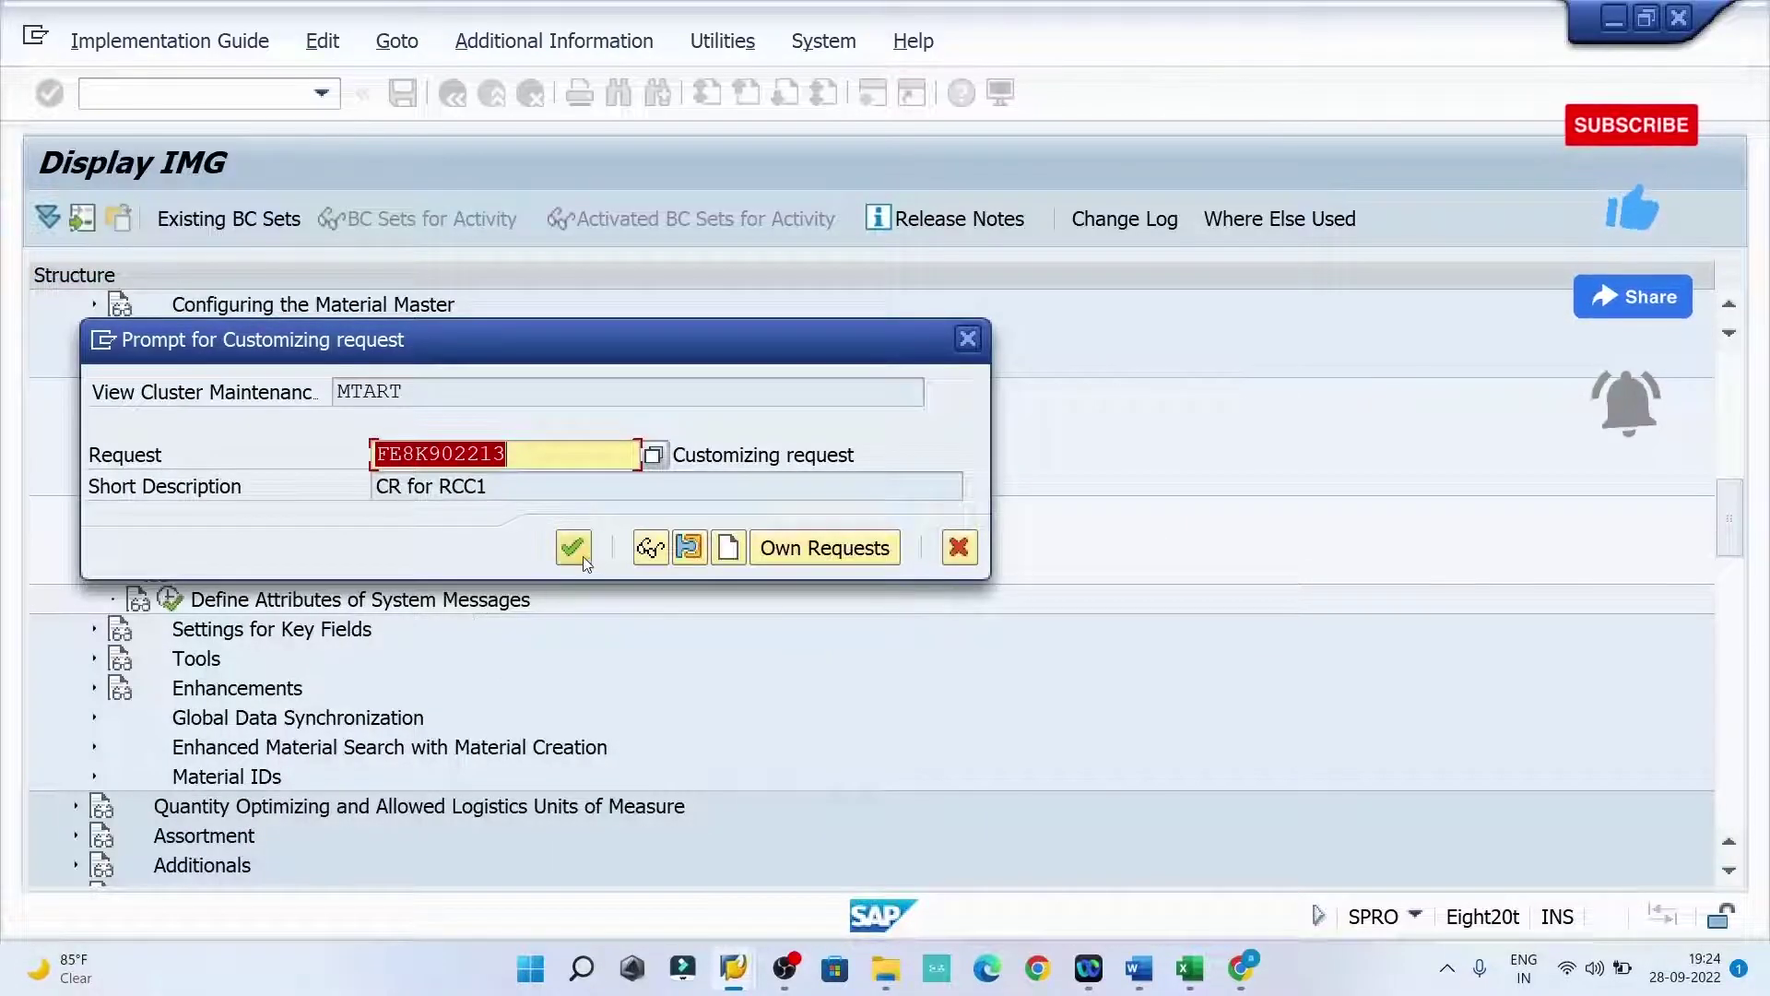
click(583, 556)
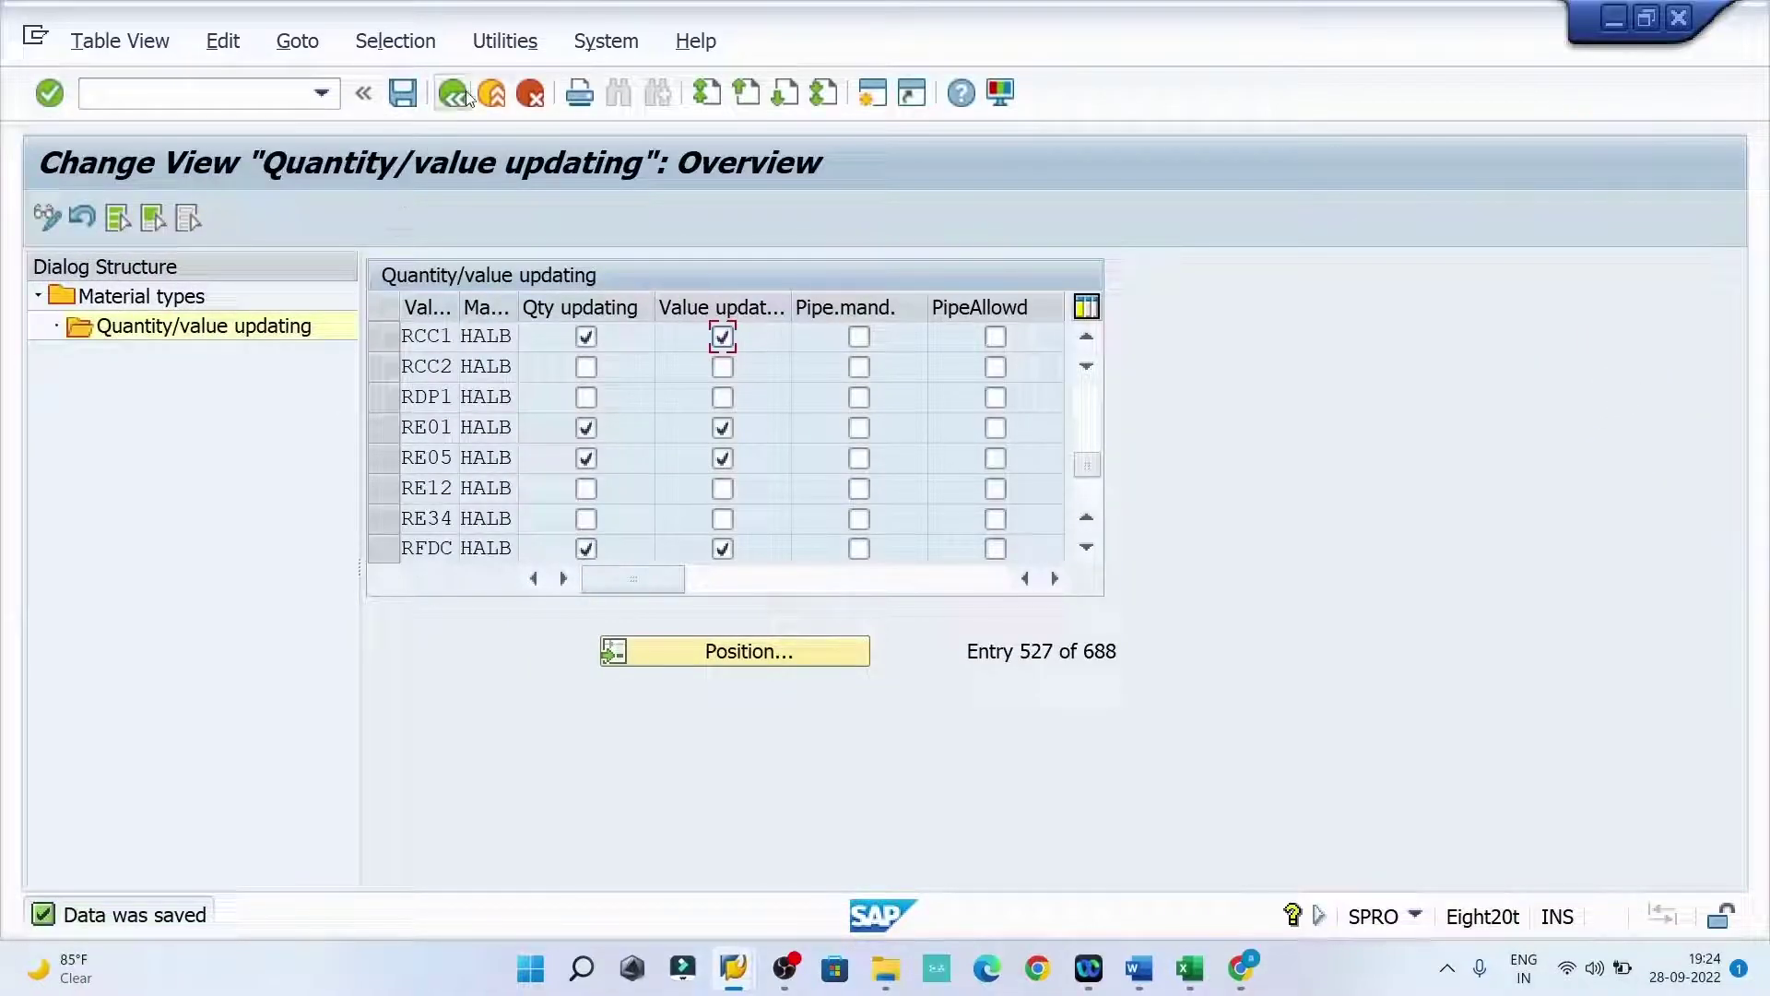
- Back out to SAP Easy Access and bring the Goods Receipt Other window forward
click(467, 97)
click(467, 97)
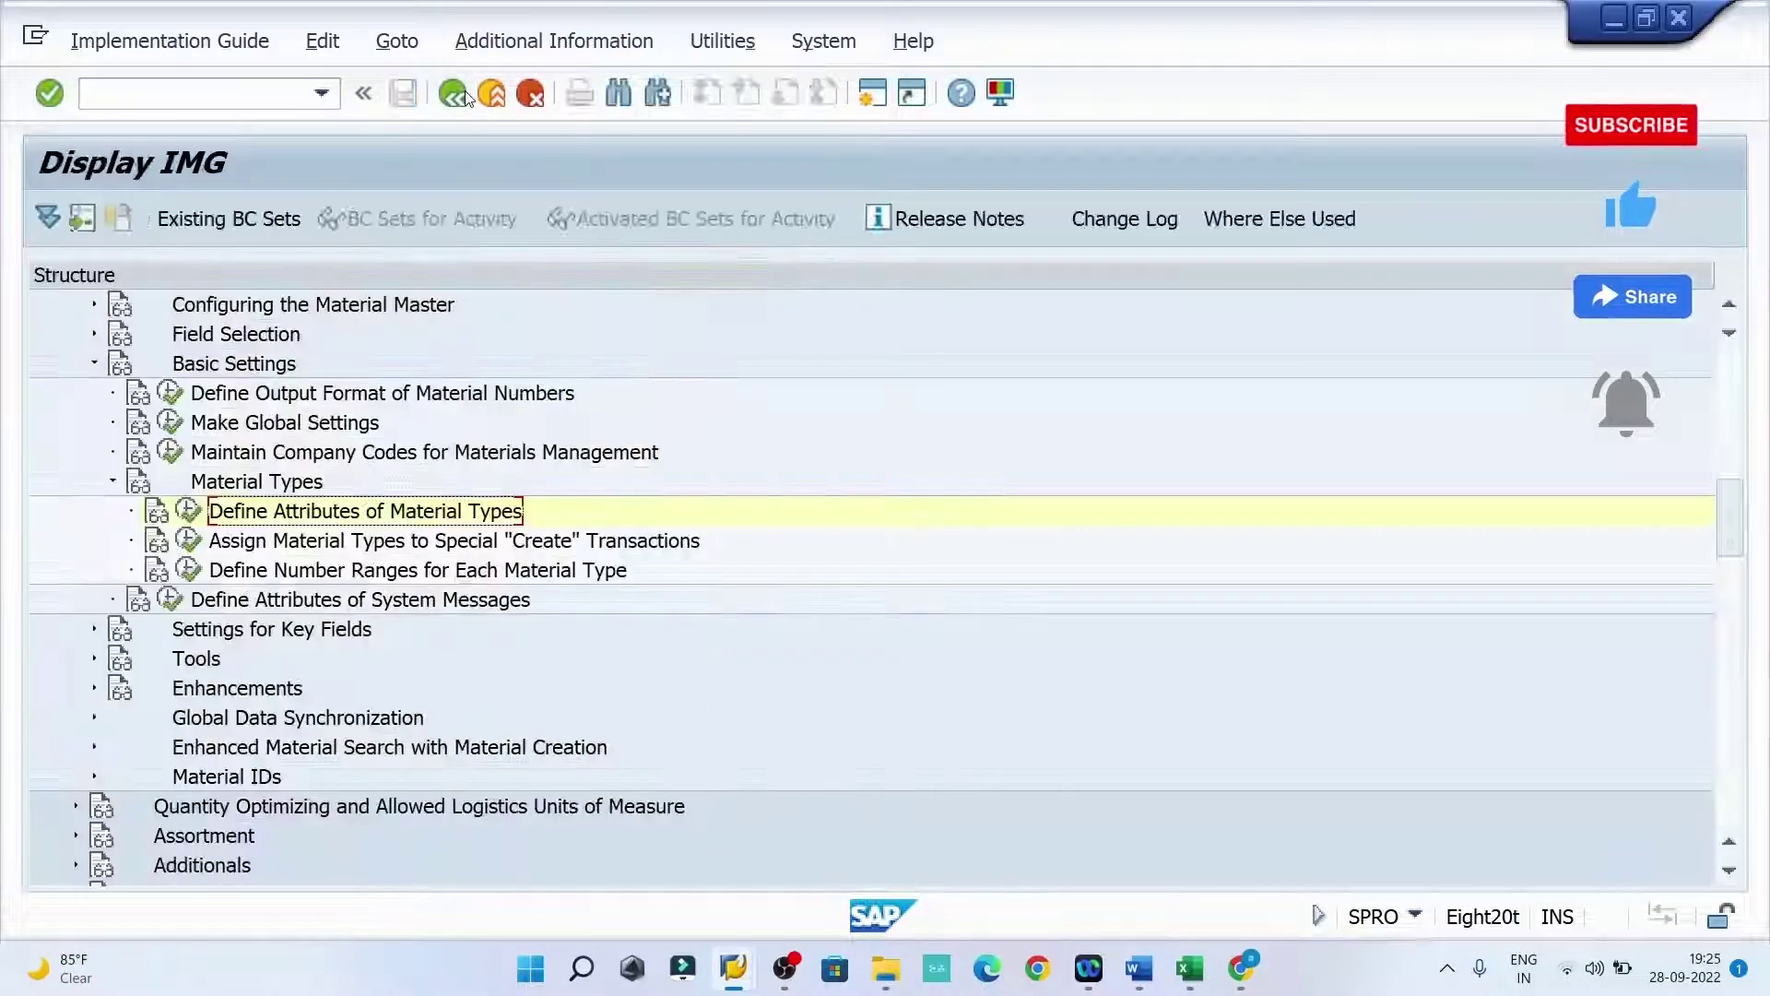
click(467, 97)
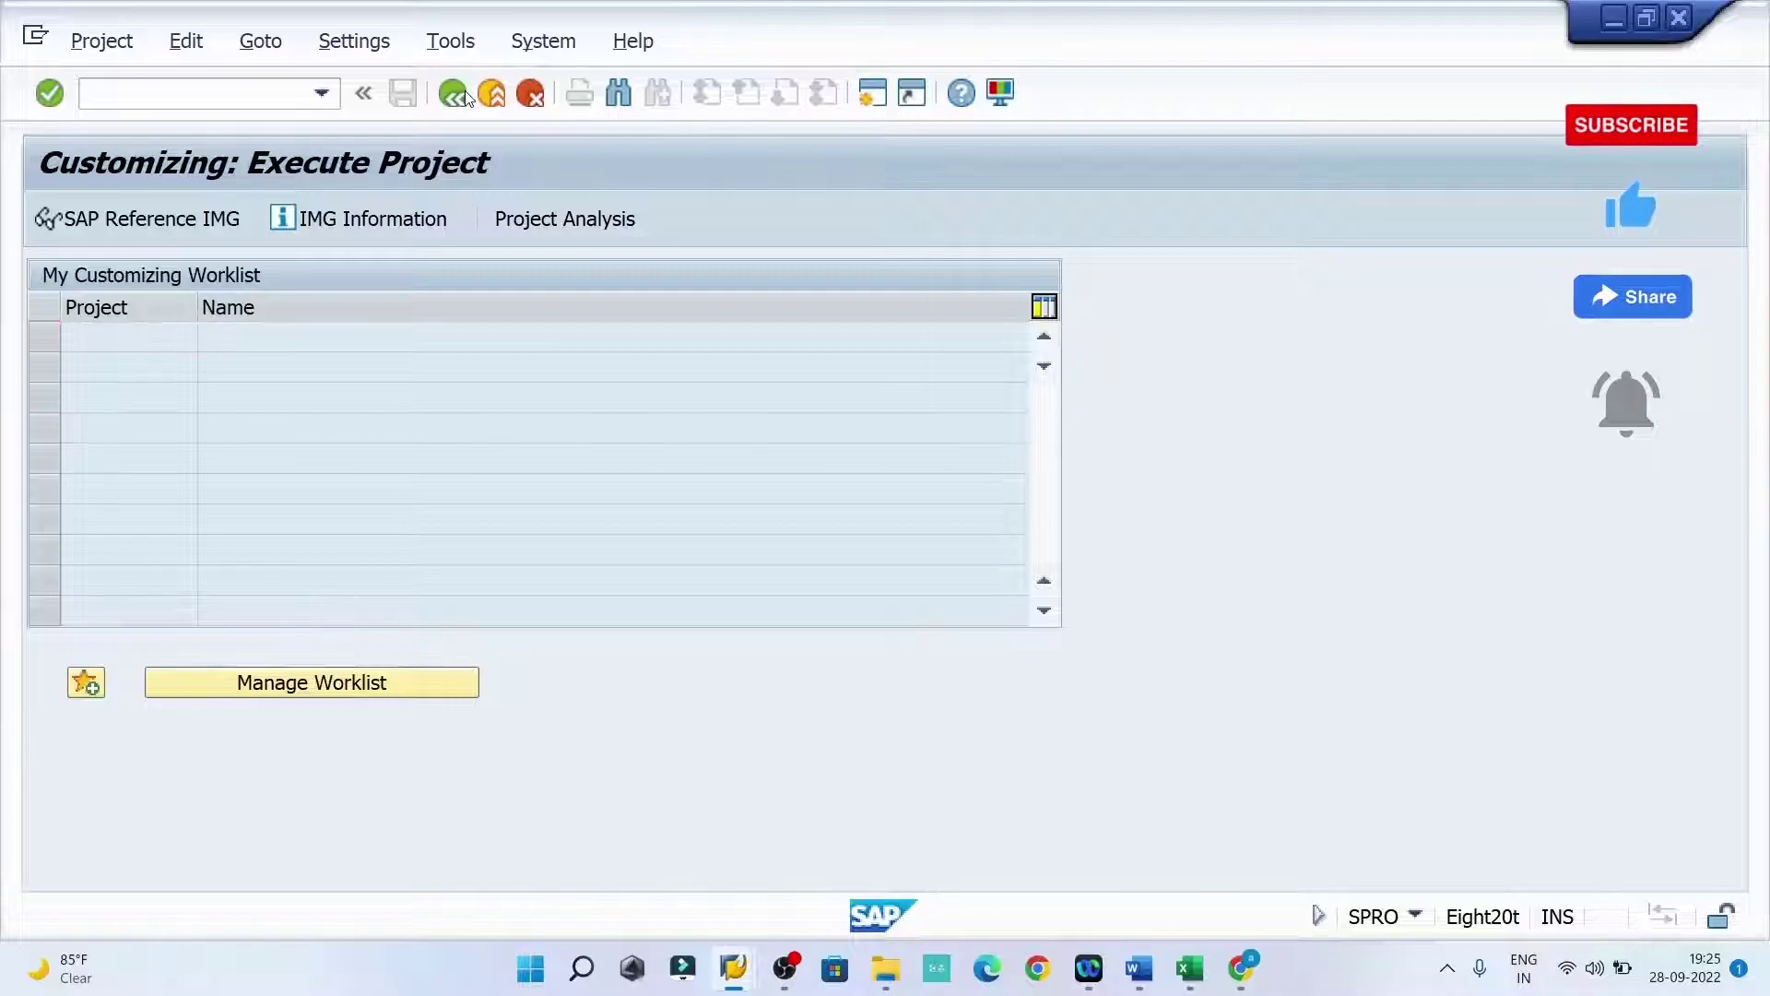
click(467, 98)
mouse_move(733, 966)
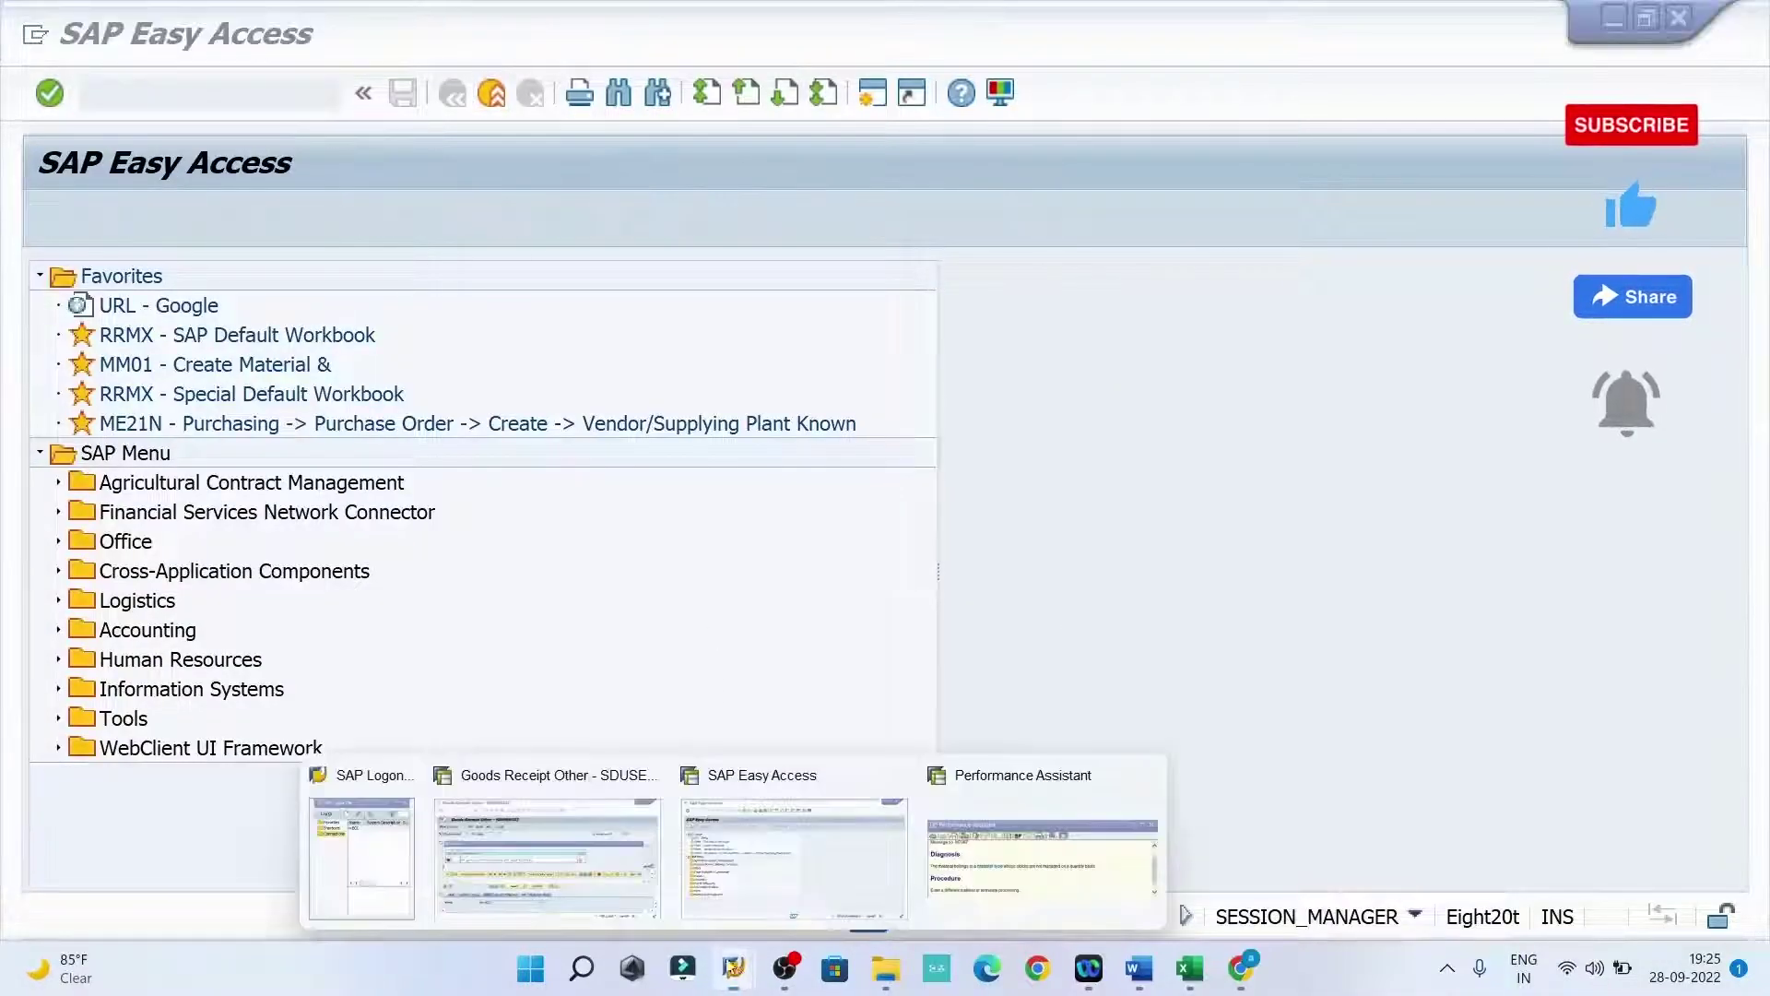
click(547, 857)
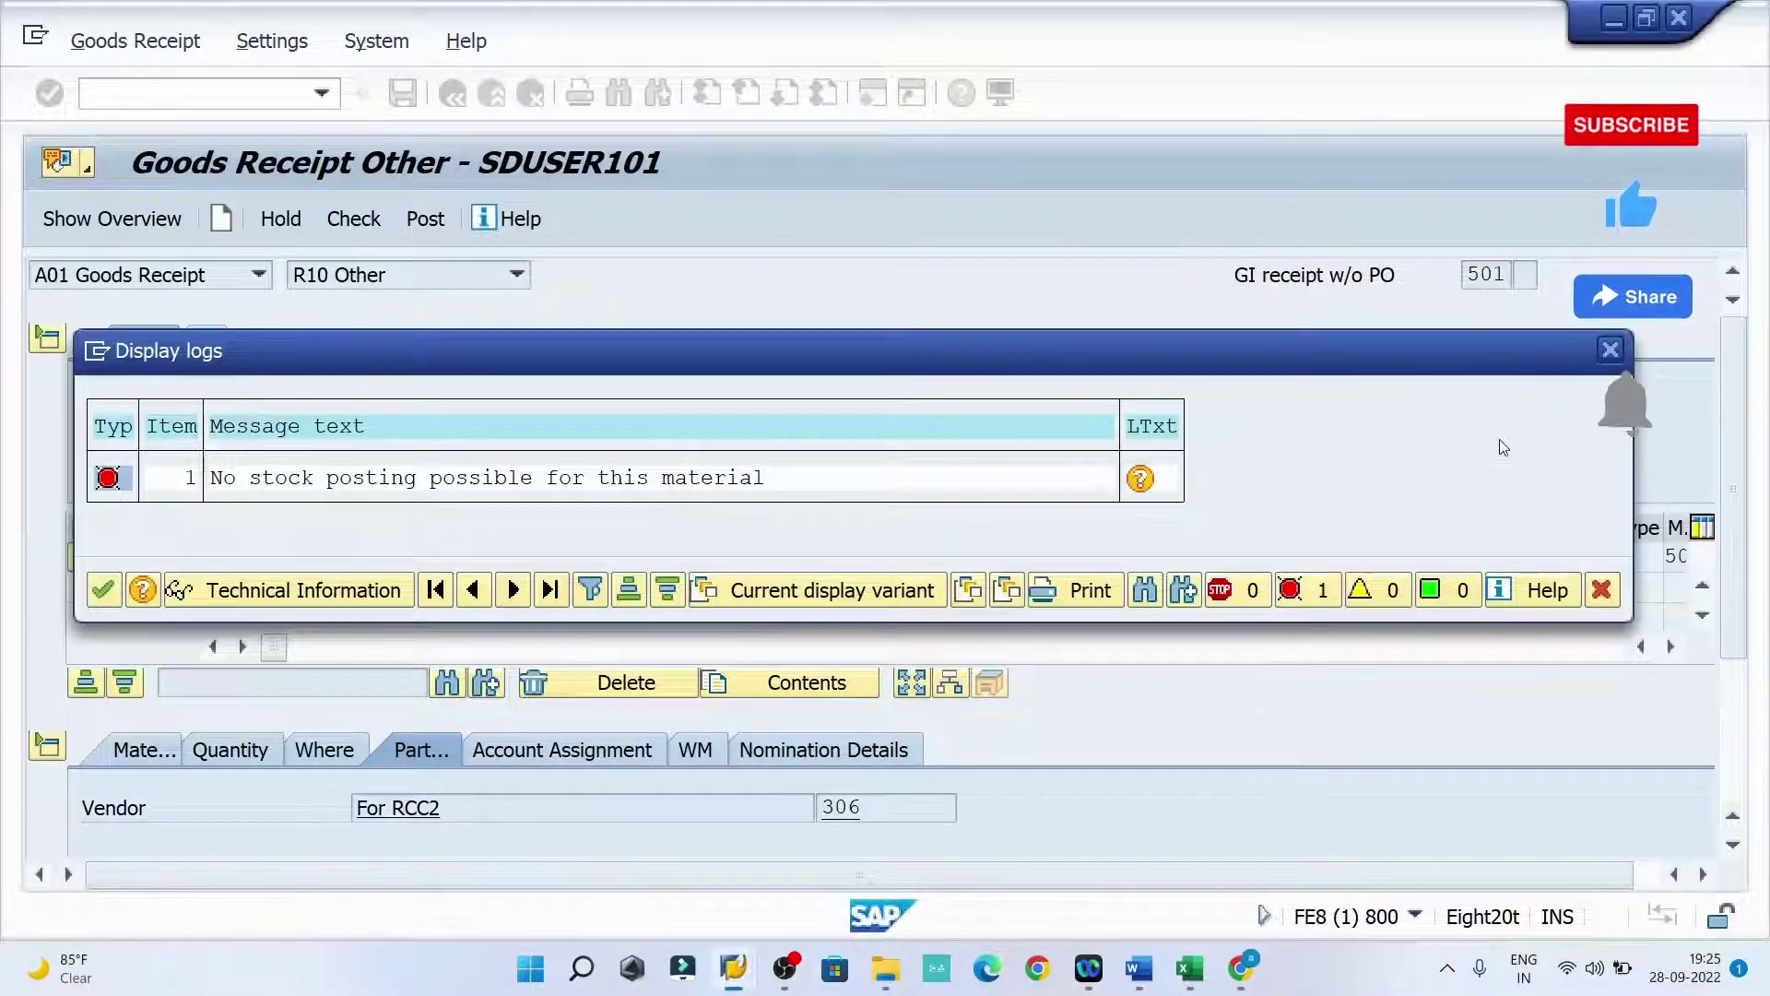
- Dismiss the stock posting error log and recheck the goods receipt
click(1610, 349)
click(345, 219)
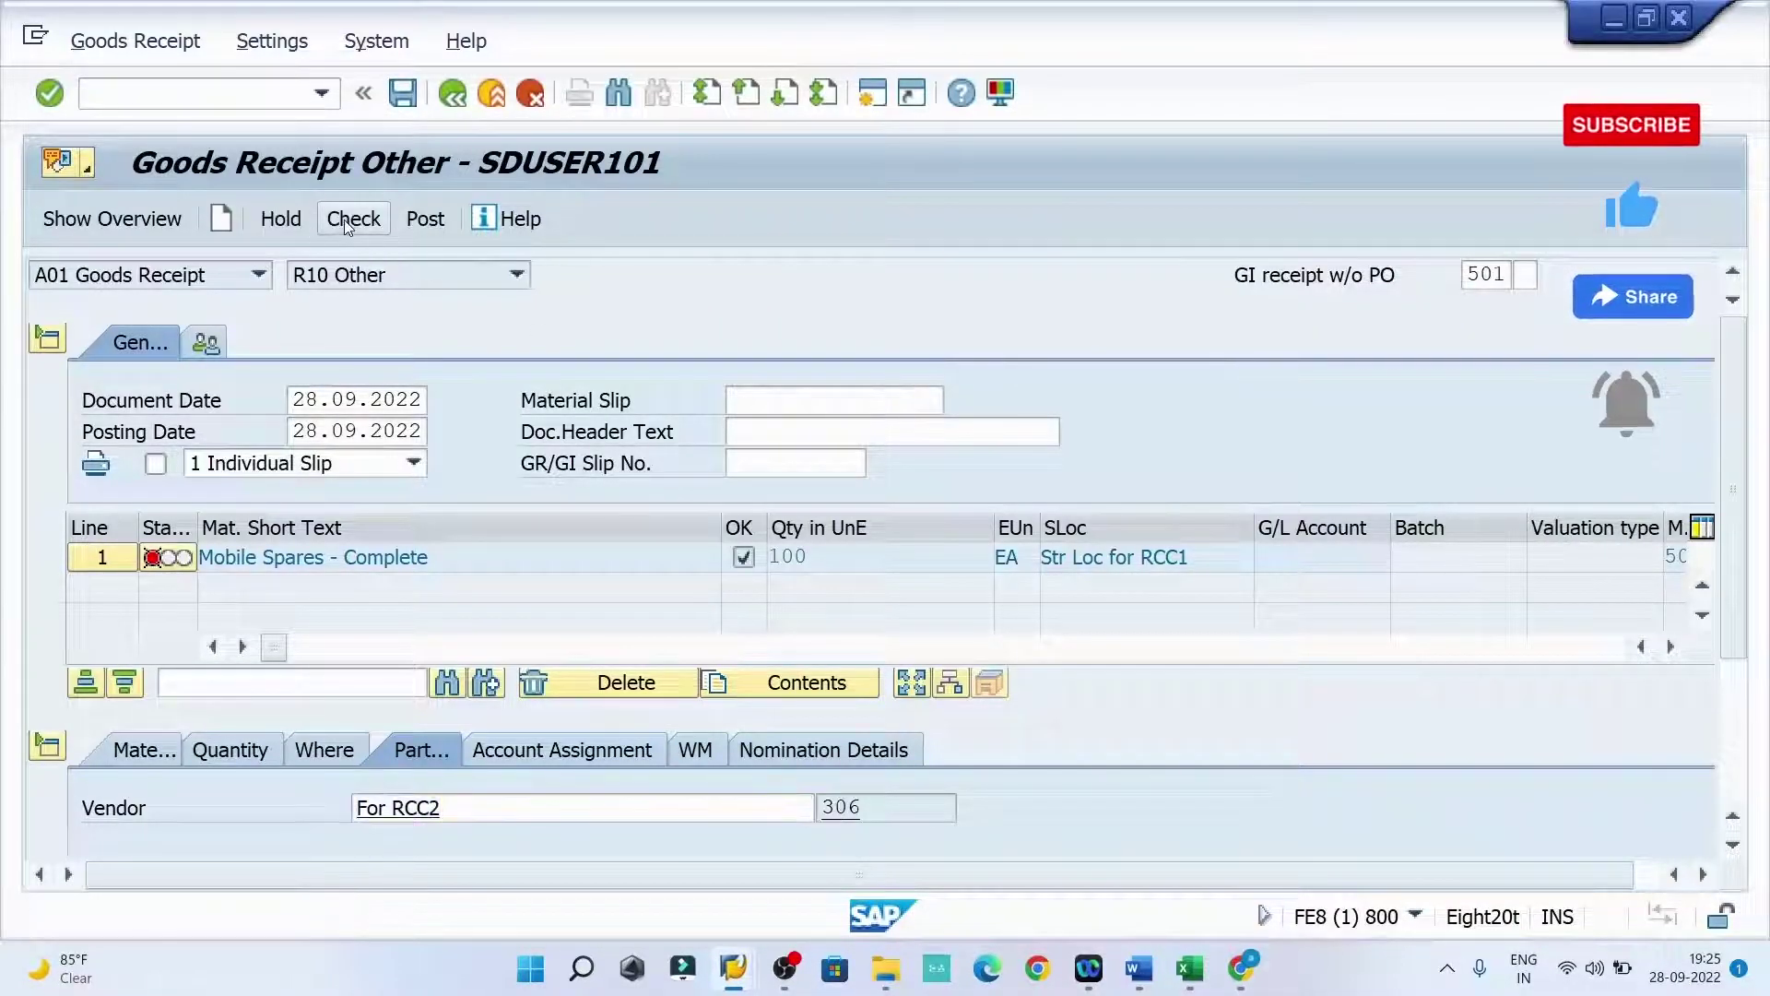